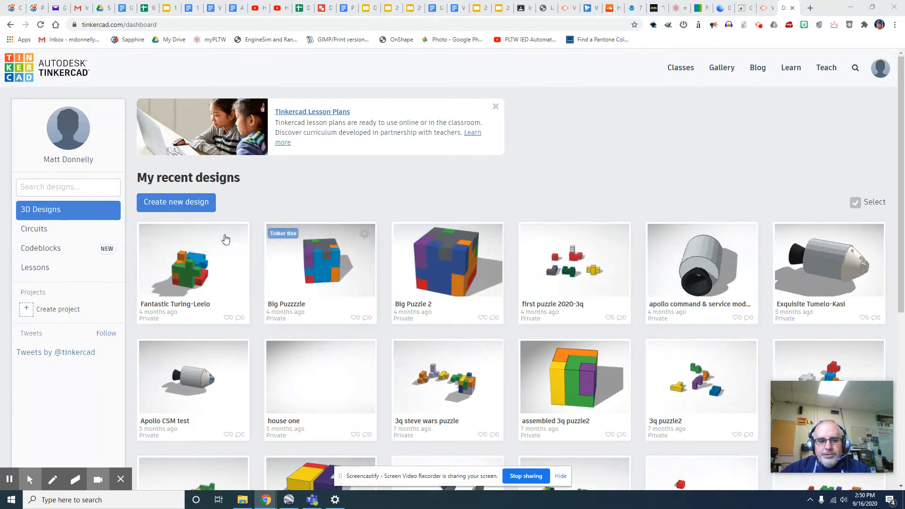
# - Create a new blank design and rename it to the author's name followed by 'Puzzle'
pyautogui.moveTo(158, 237)
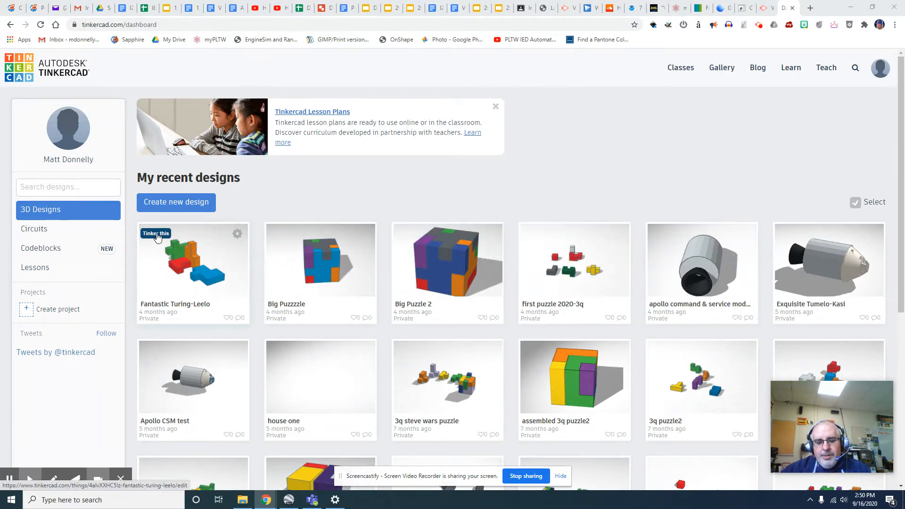
pyautogui.click(180, 204)
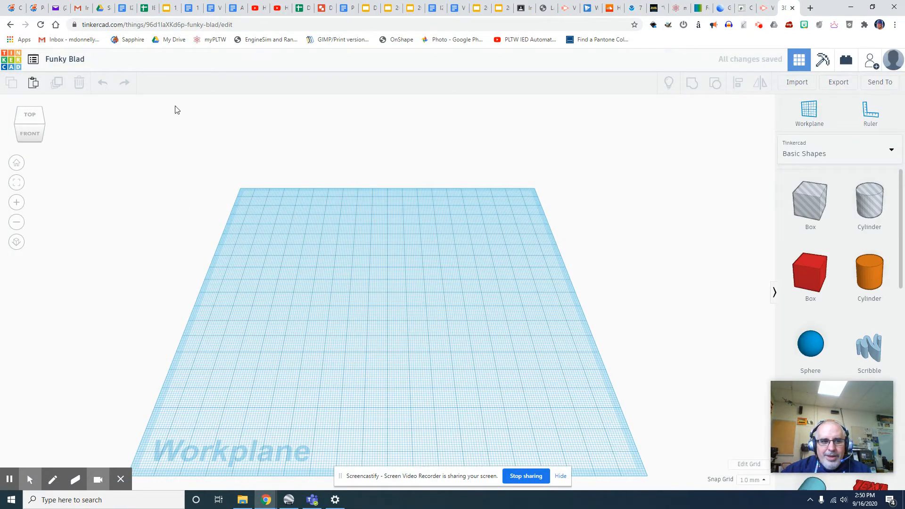
pyautogui.click(78, 60)
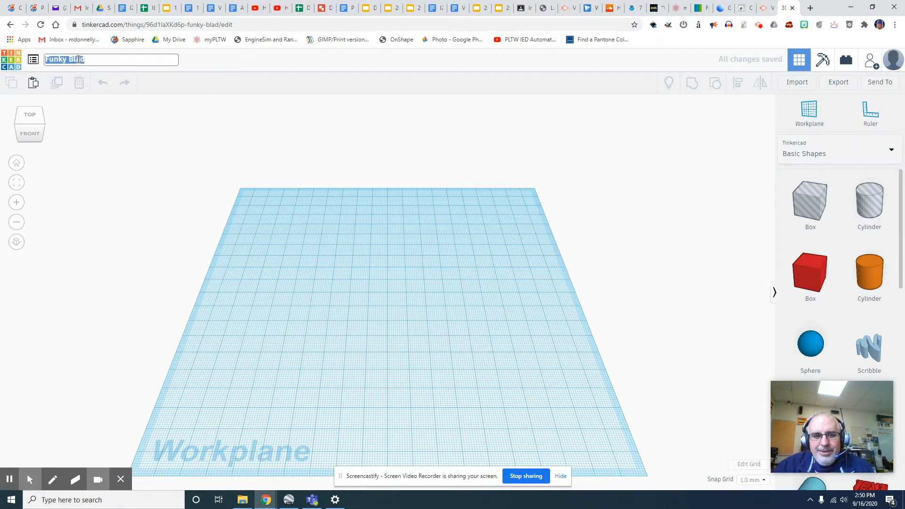
pyautogui.write('Mr Donnelly')
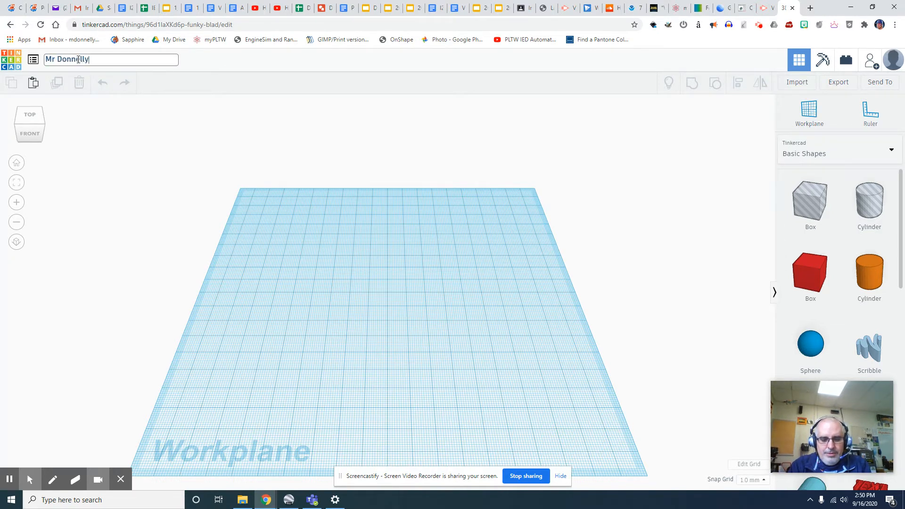
pyautogui.write("'s Puzzle")
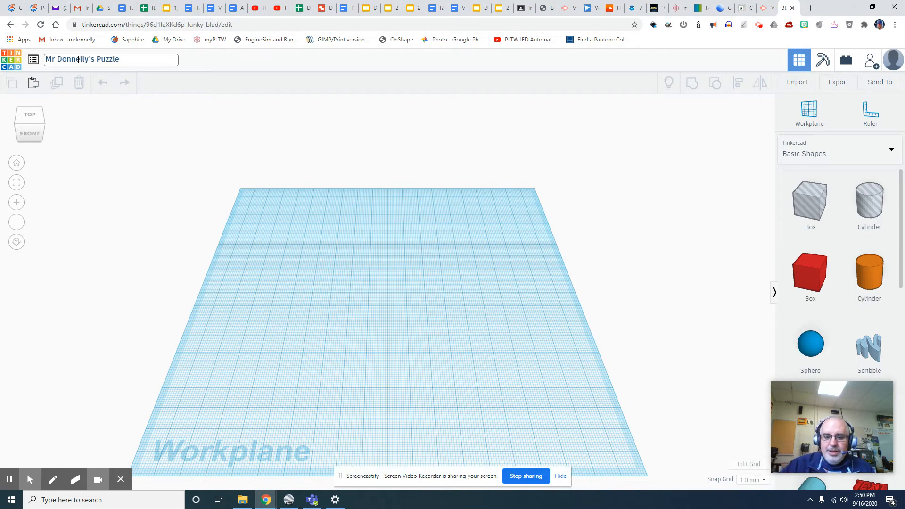
pyautogui.press('Return')
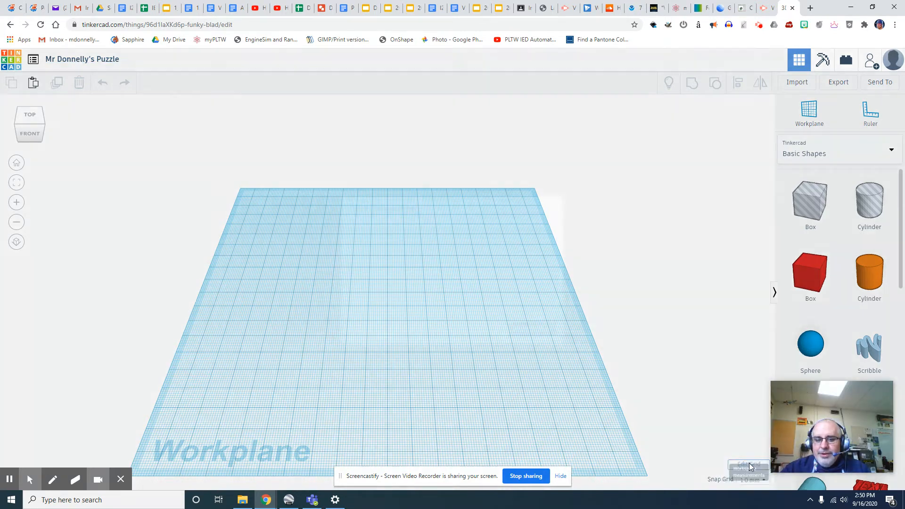
# - Set the workplane grid units to inches with width 12 and length 12
pyautogui.click(749, 466)
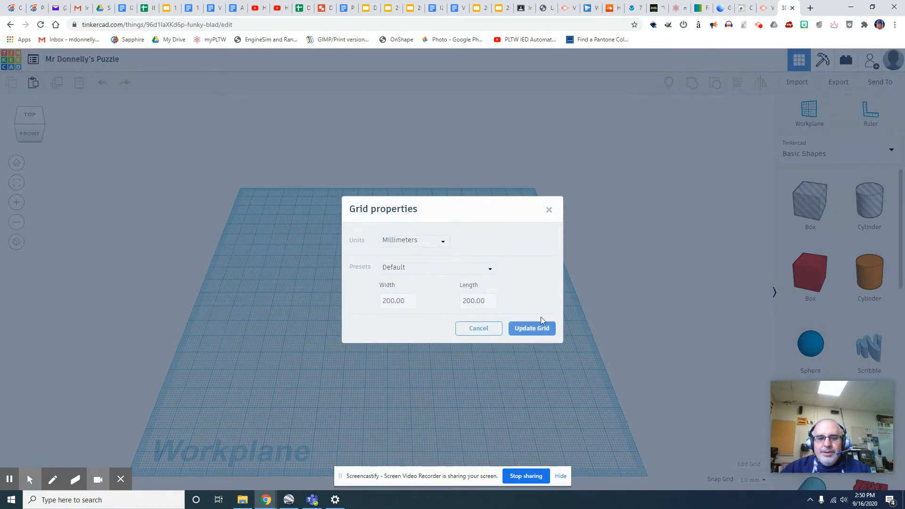
pyautogui.click(443, 243)
pyautogui.click(396, 270)
pyautogui.click(398, 300)
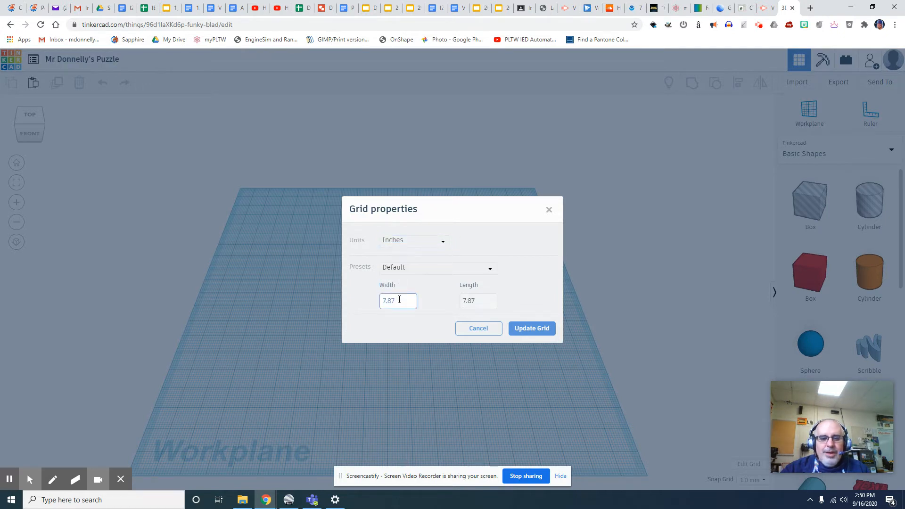
pyautogui.click(369, 302)
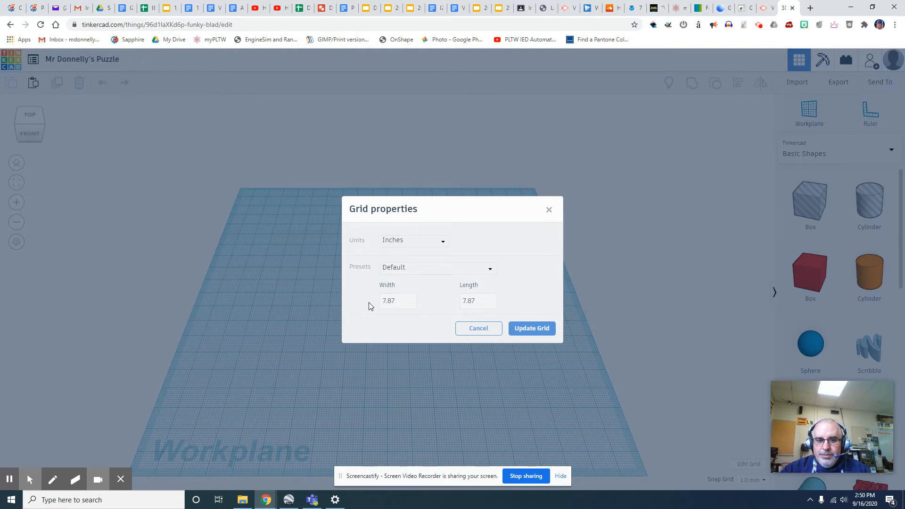
pyautogui.click(389, 296)
pyautogui.press('BackSpace')
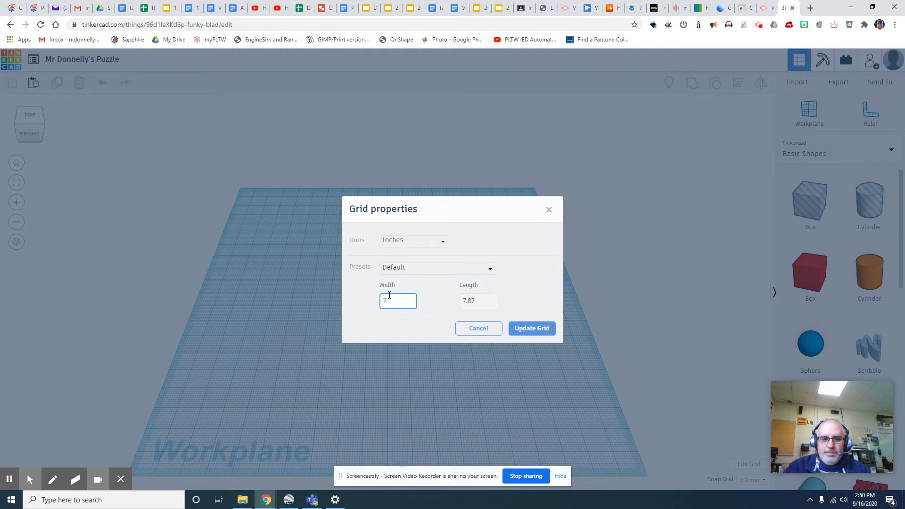
pyautogui.write('12')
pyautogui.click(478, 301)
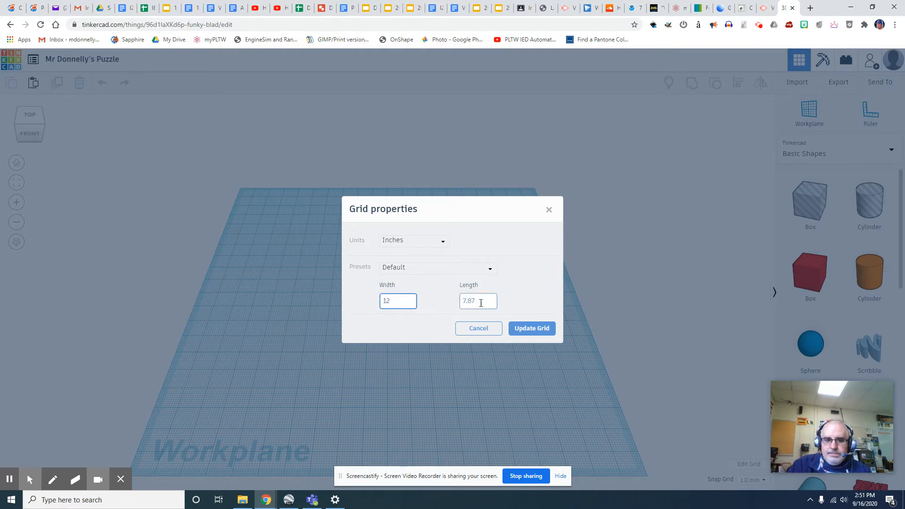
pyautogui.press('BackSpace')
pyautogui.write('12')
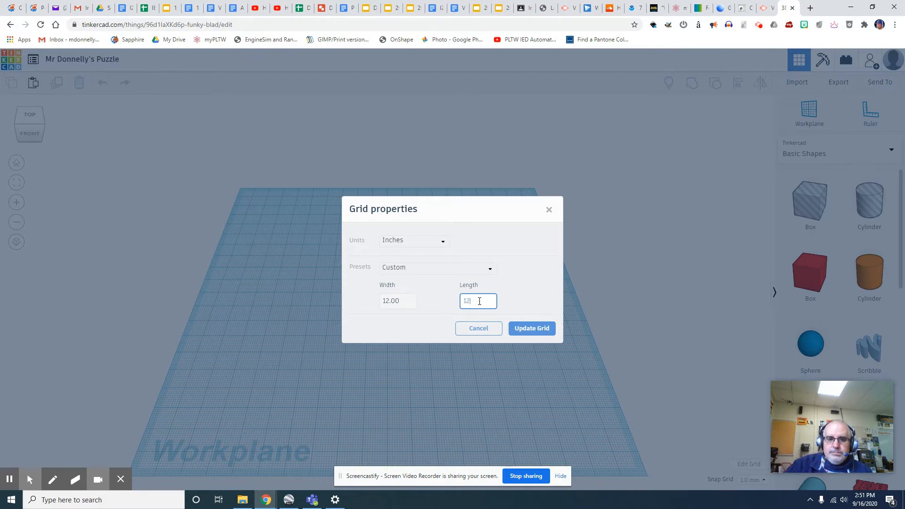
pyautogui.click(545, 328)
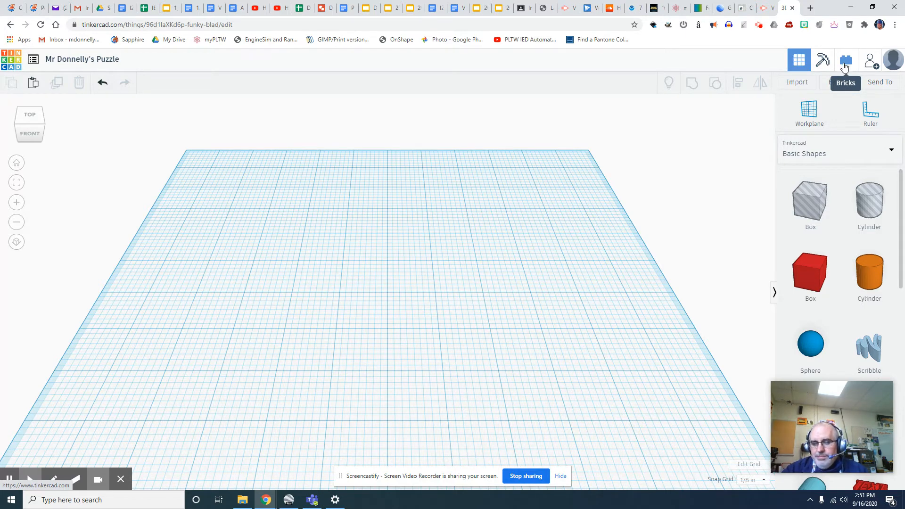
# - Add a red box and make it a 0.75 × 0.75 × 0.75 inch cube
pyautogui.moveTo(814, 278); pyautogui.dragTo(434, 265)
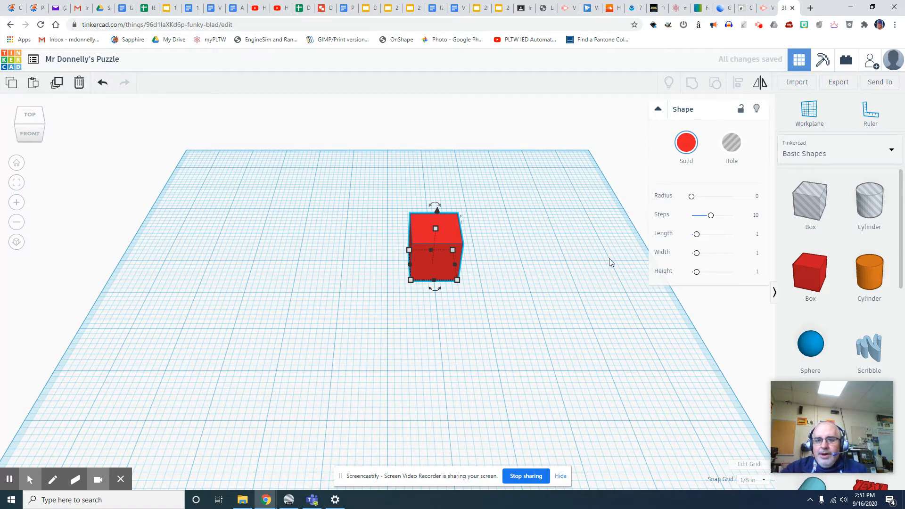
pyautogui.click(758, 235)
pyautogui.write('0.75')
pyautogui.click(753, 254)
pyautogui.write('0.75')
pyautogui.click(756, 272)
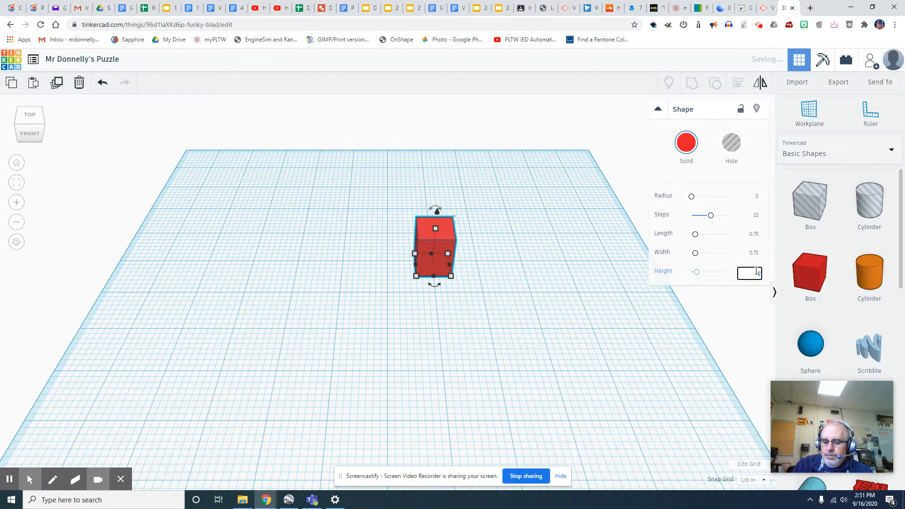
pyautogui.write('0.75')
pyautogui.press('Return')
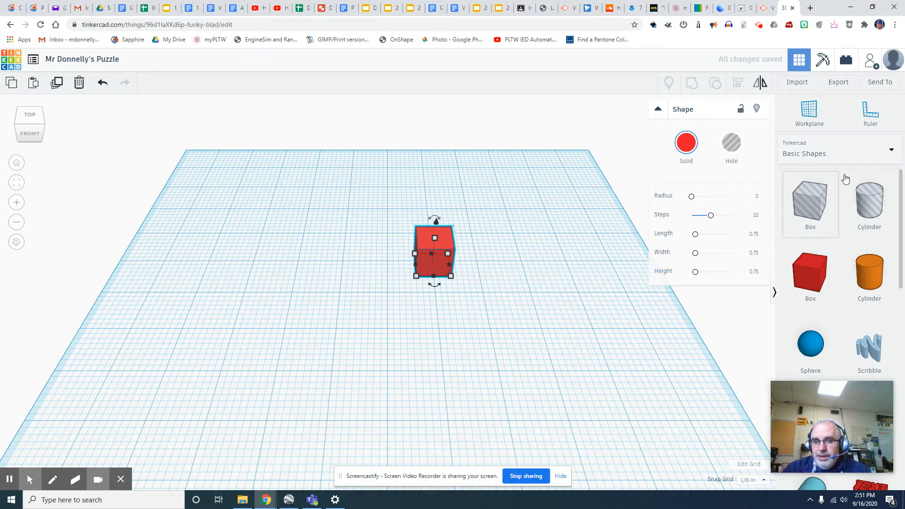
# - Move the red cube toward the back-left corner of the workplane
pyautogui.click(520, 214)
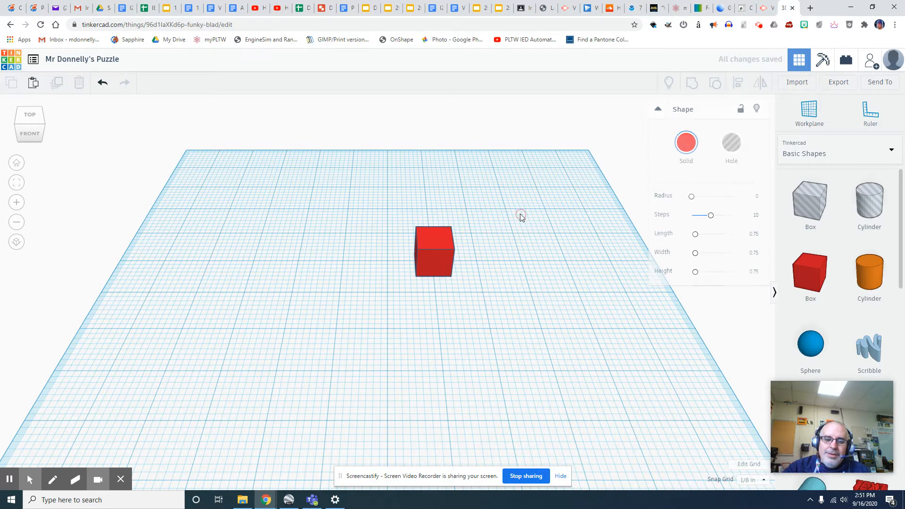
pyautogui.click(431, 239)
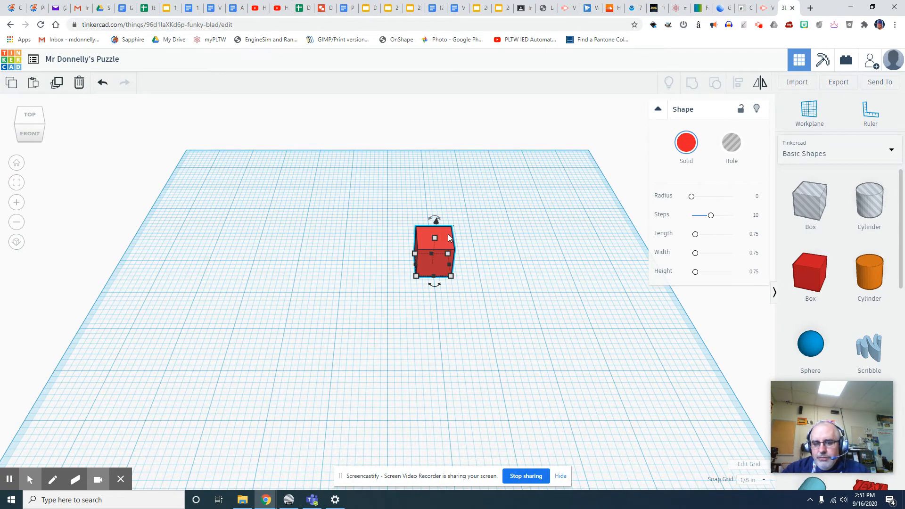
pyautogui.moveTo(446, 231); pyautogui.dragTo(329, 191)
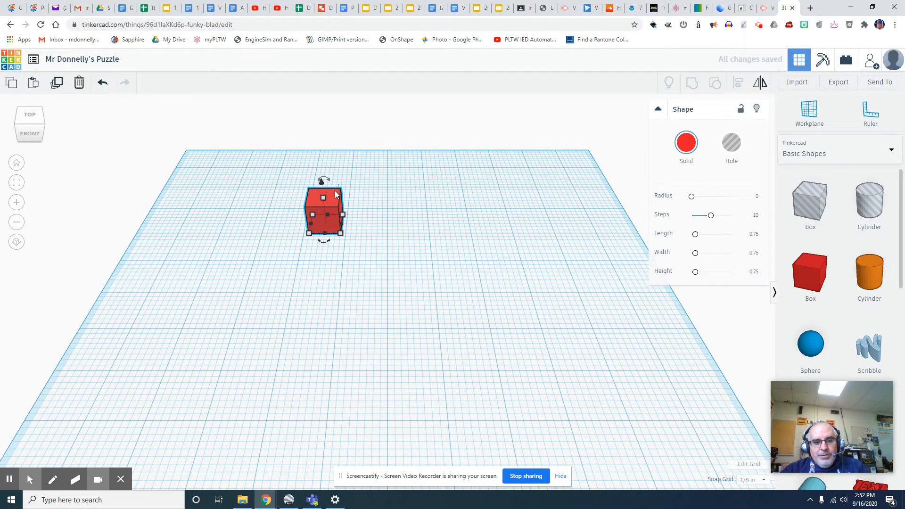
pyautogui.moveTo(336, 191); pyautogui.dragTo(276, 170)
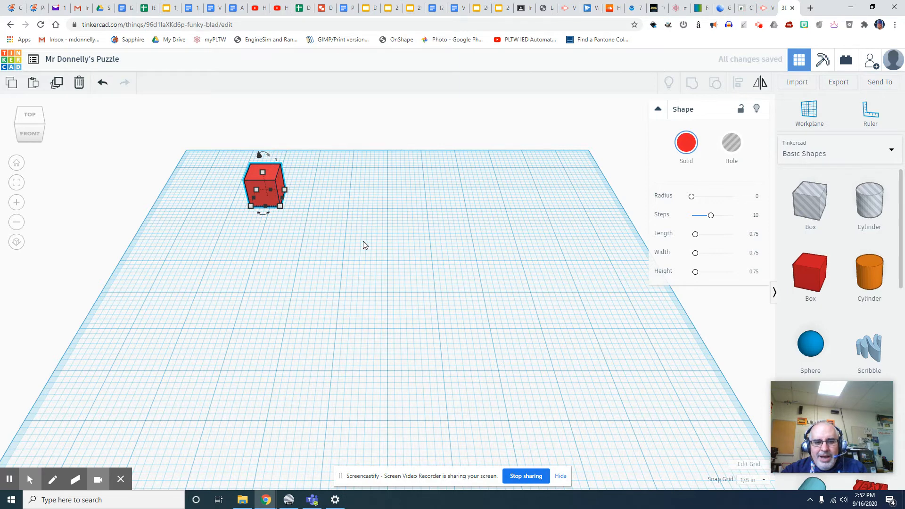
# - Paste four cube copies at the front: three in a row plus one behind the end
pyautogui.click(448, 316)
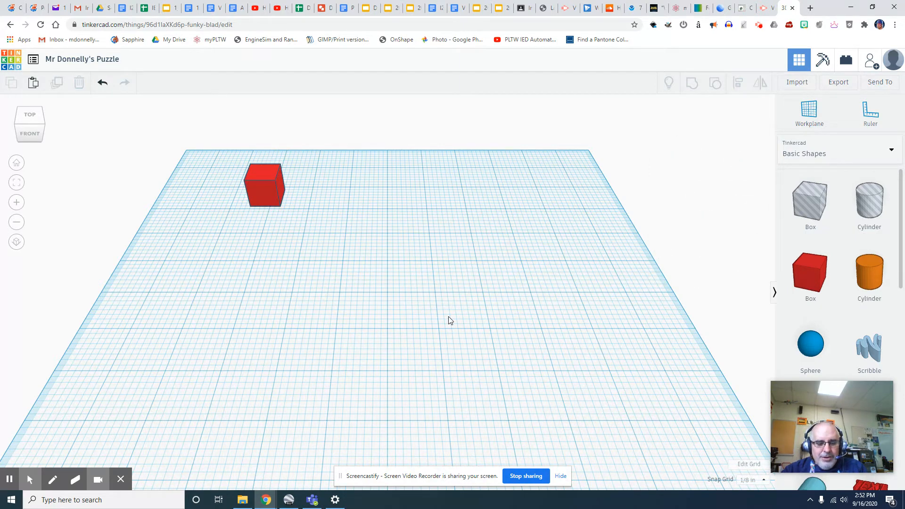
pyautogui.hotkey('ctrl', 'v')
pyautogui.moveTo(290, 168); pyautogui.dragTo(308, 322)
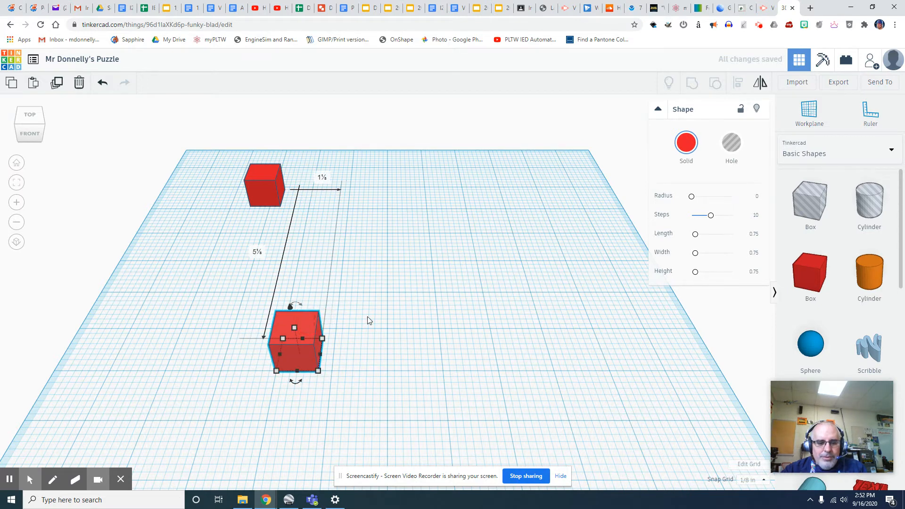
pyautogui.hotkey('ctrl', 'v')
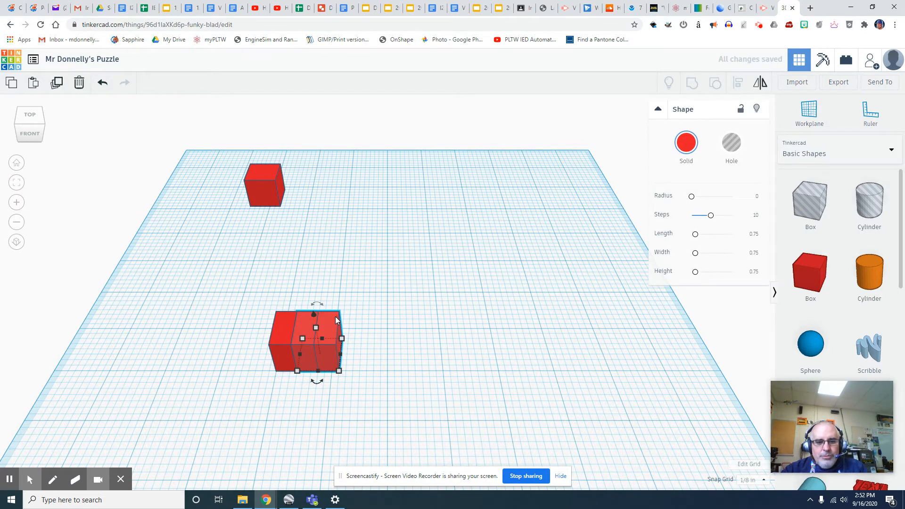
pyautogui.moveTo(332, 316); pyautogui.dragTo(352, 315)
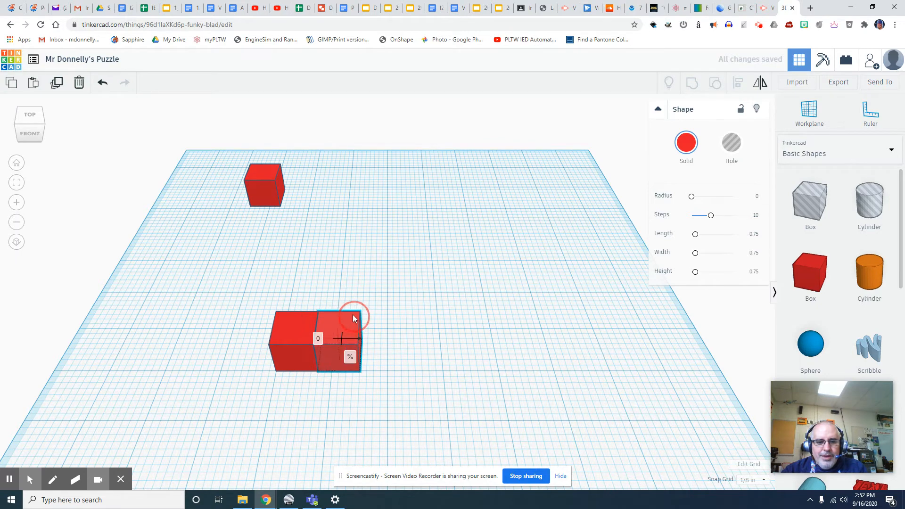
pyautogui.hotkey('ctrl', 'v')
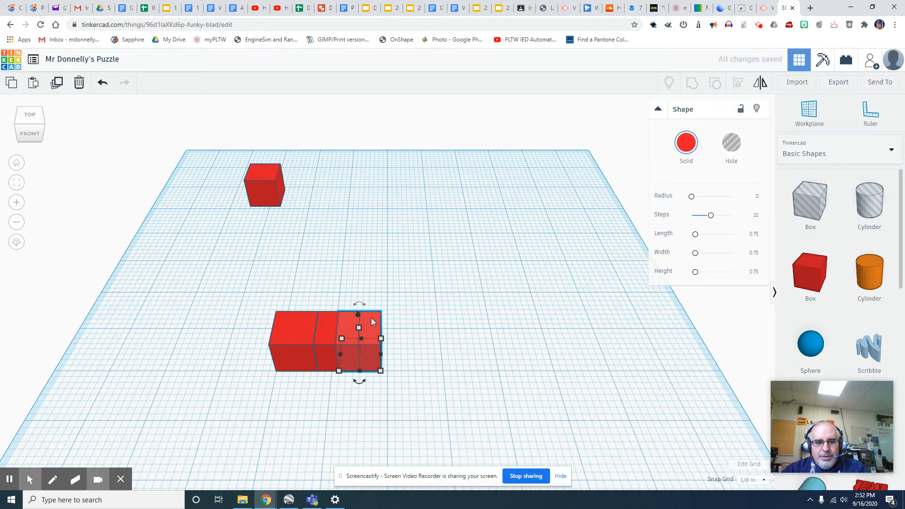
pyautogui.moveTo(376, 323); pyautogui.dragTo(390, 318)
pyautogui.hotkey('ctrl', 'v')
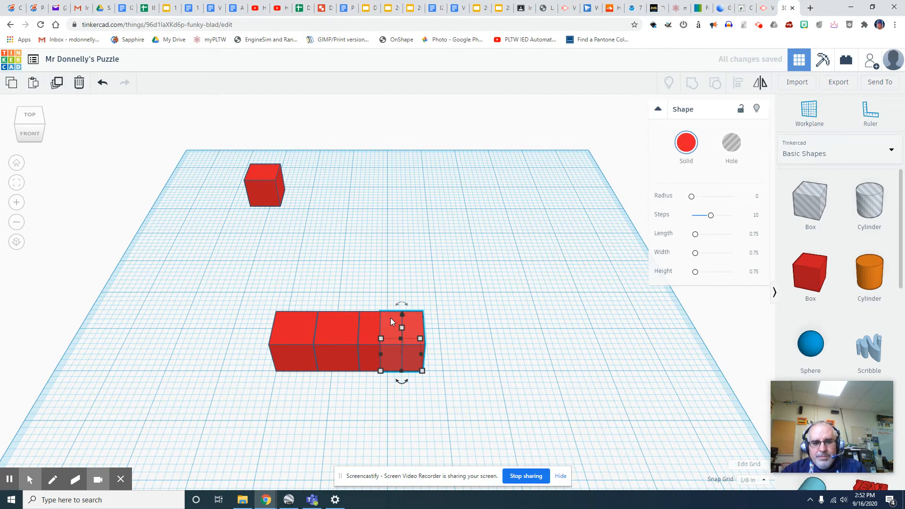
pyautogui.moveTo(419, 322); pyautogui.dragTo(399, 291)
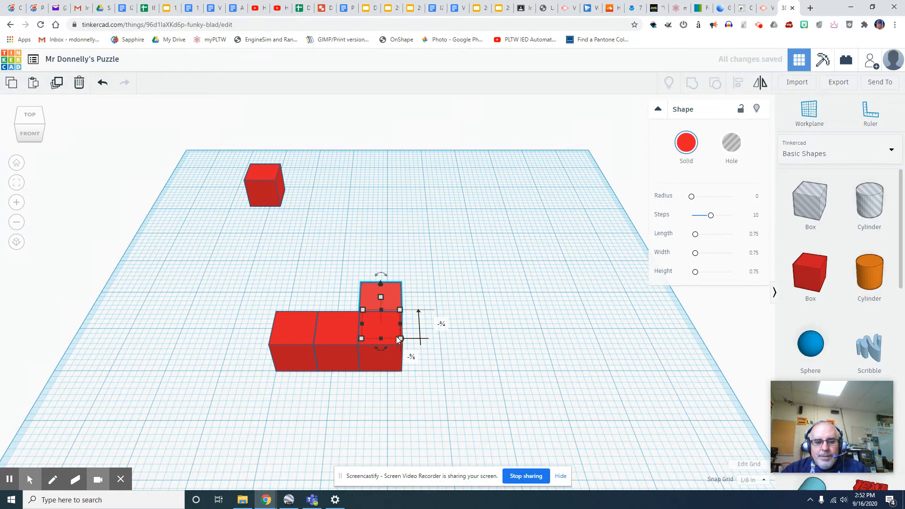
pyautogui.click(491, 299)
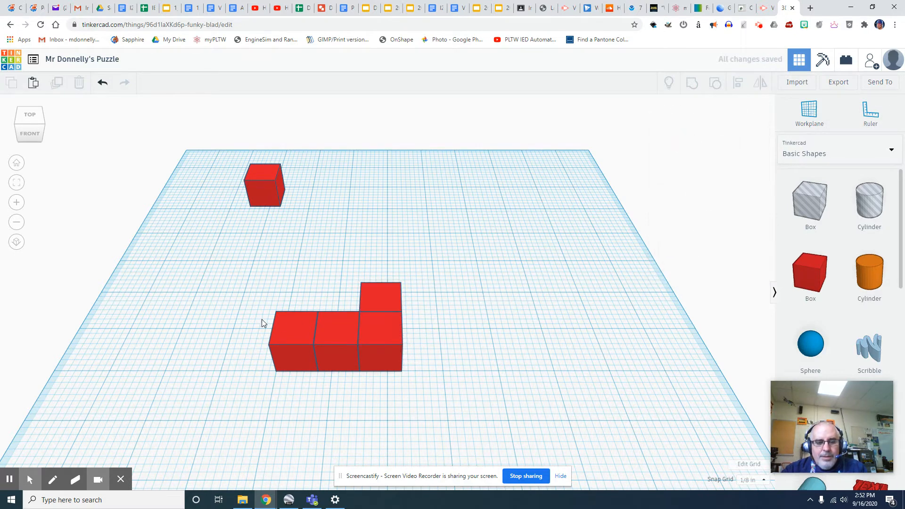
pyautogui.click(286, 324)
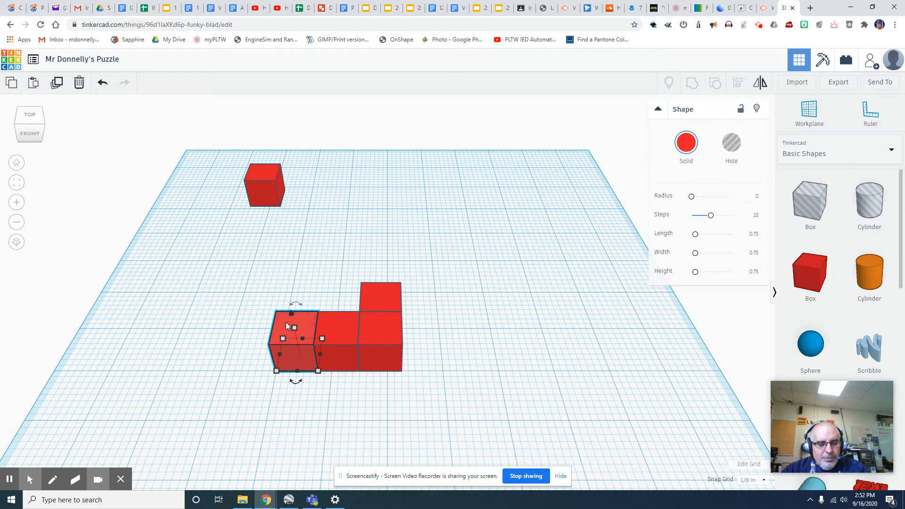
# - Select the four L cubes, group them, and bring up the Solid colour swatches
pyautogui.keyDown('shift'); pyautogui.click(329, 320); pyautogui.keyUp('shift')
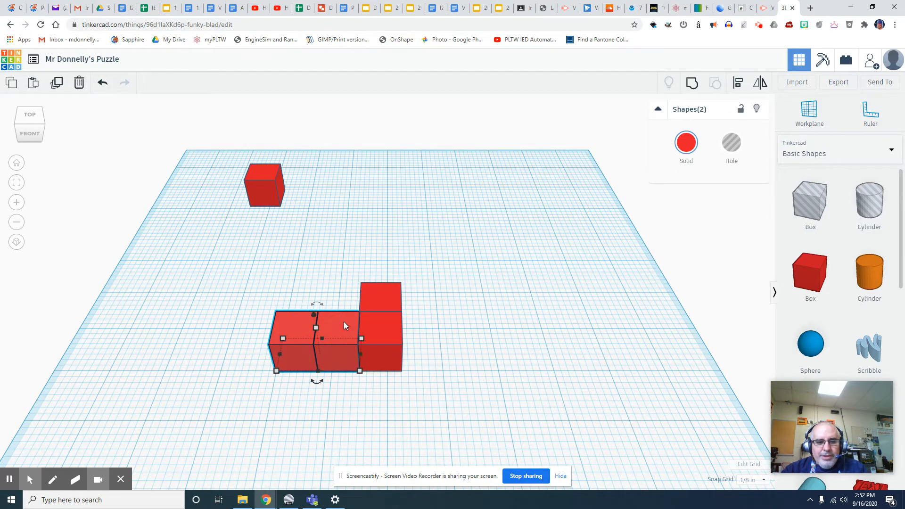
pyautogui.keyDown('shift'); pyautogui.click(379, 324); pyautogui.keyUp('shift')
pyautogui.keyDown('shift'); pyautogui.click(381, 299); pyautogui.keyUp('shift')
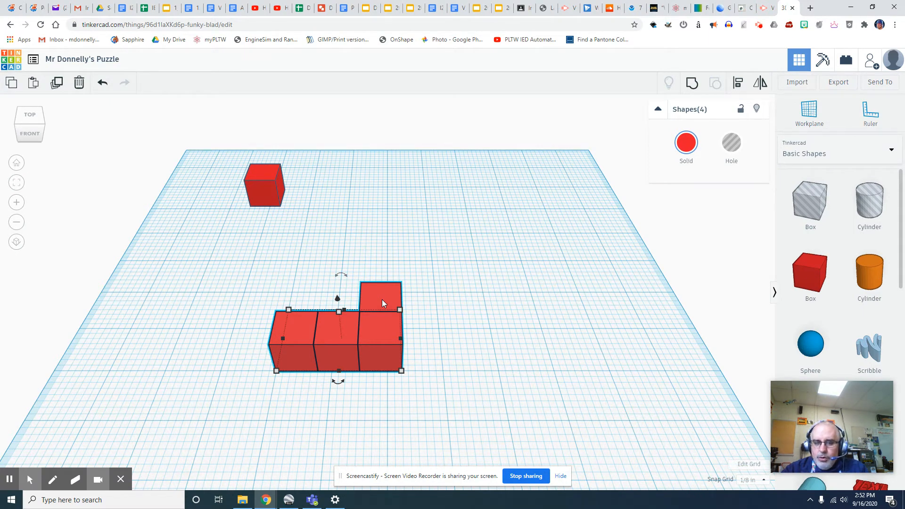
pyautogui.click(691, 84)
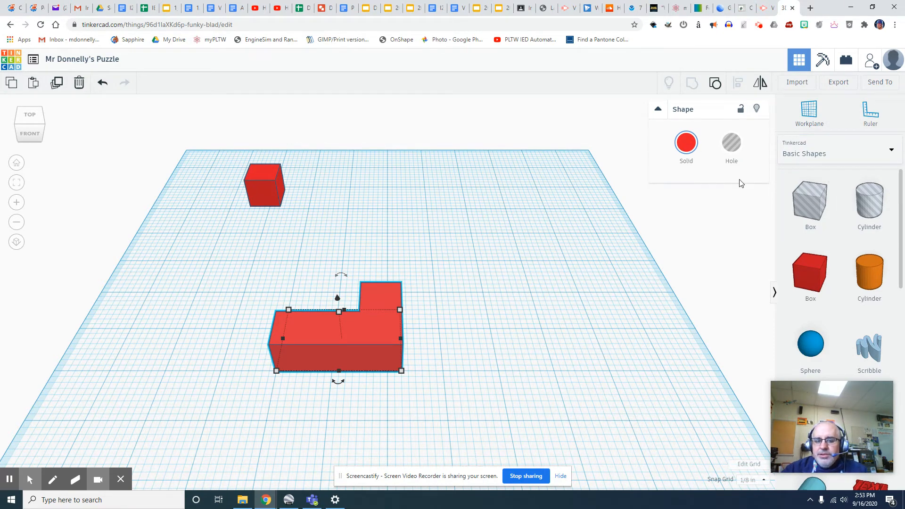
pyautogui.click(689, 147)
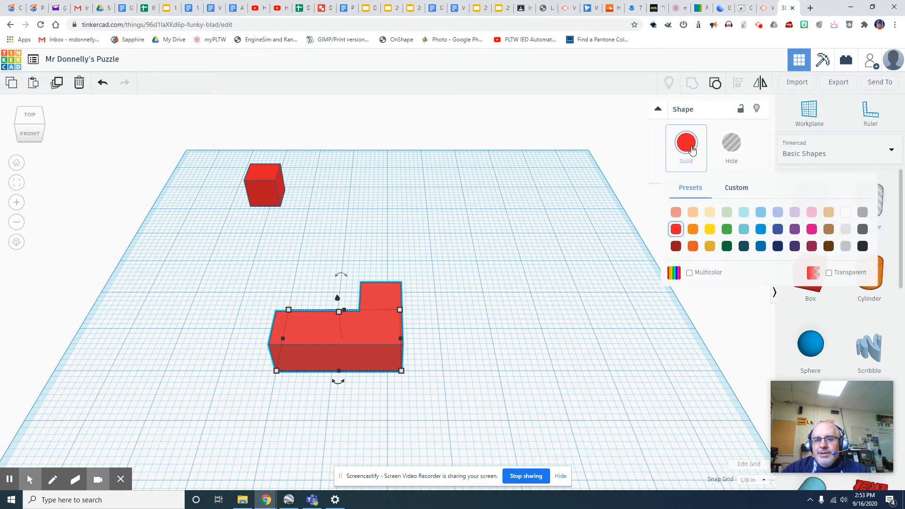
# - Colour the L piece dark grey, rotate it -90°, and move it to the back-left
pyautogui.click(862, 229)
pyautogui.click(440, 320)
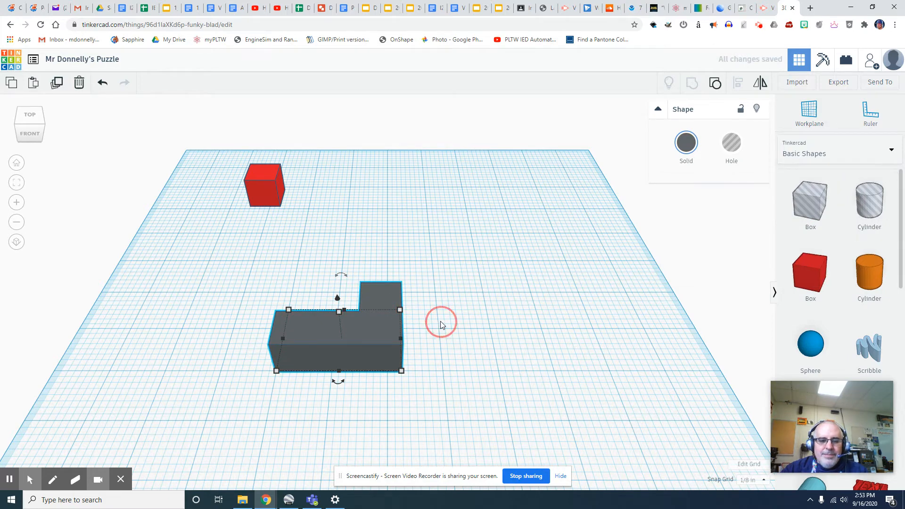
pyautogui.click(356, 333)
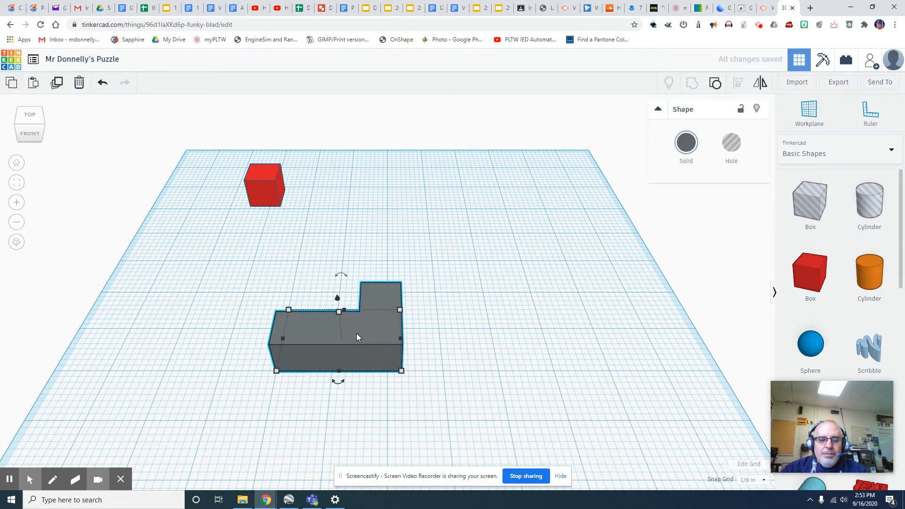
pyautogui.moveTo(342, 276)
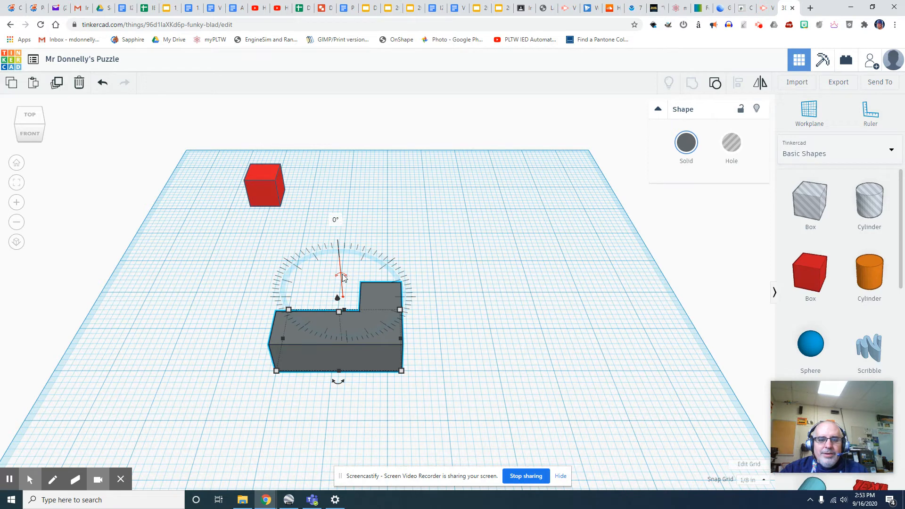
pyautogui.moveTo(342, 275); pyautogui.dragTo(404, 292)
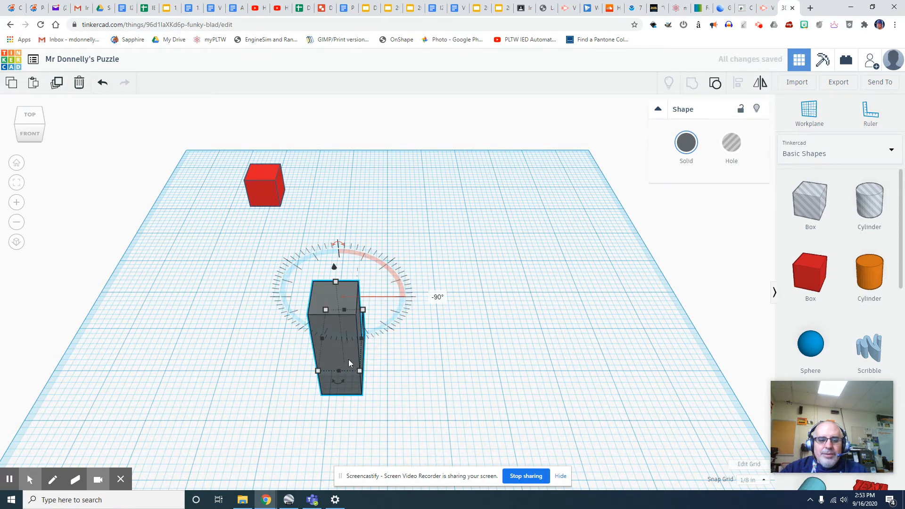
pyautogui.moveTo(350, 329); pyautogui.dragTo(177, 206)
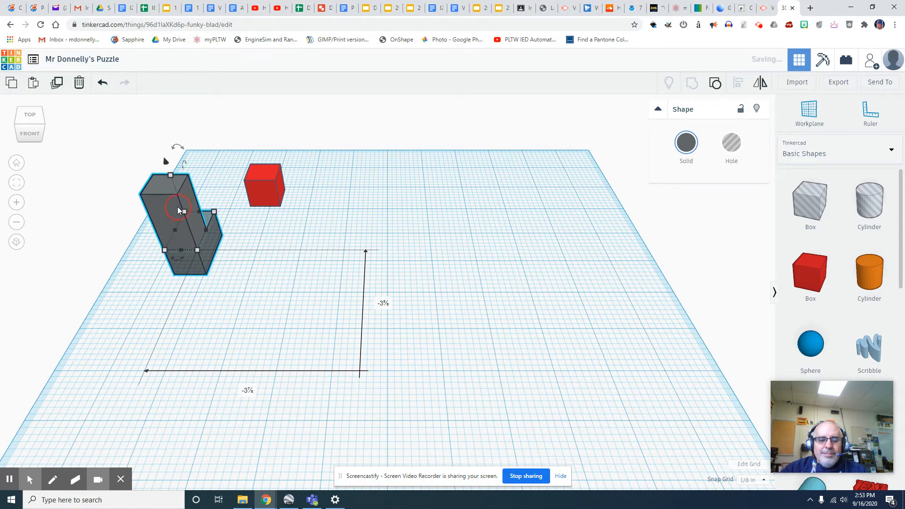
pyautogui.click(421, 297)
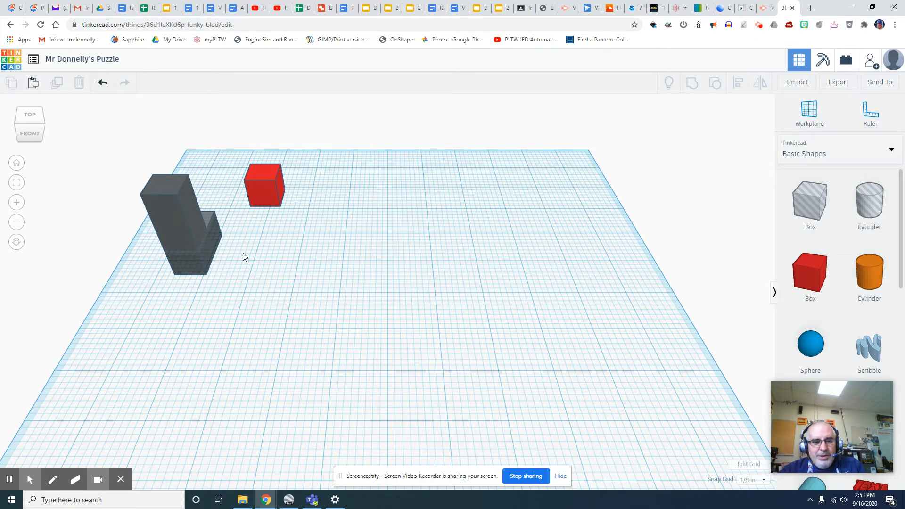
# - Paste three red cube copies: two side by side at the front, one behind the left
pyautogui.click(191, 217)
pyautogui.click(432, 279)
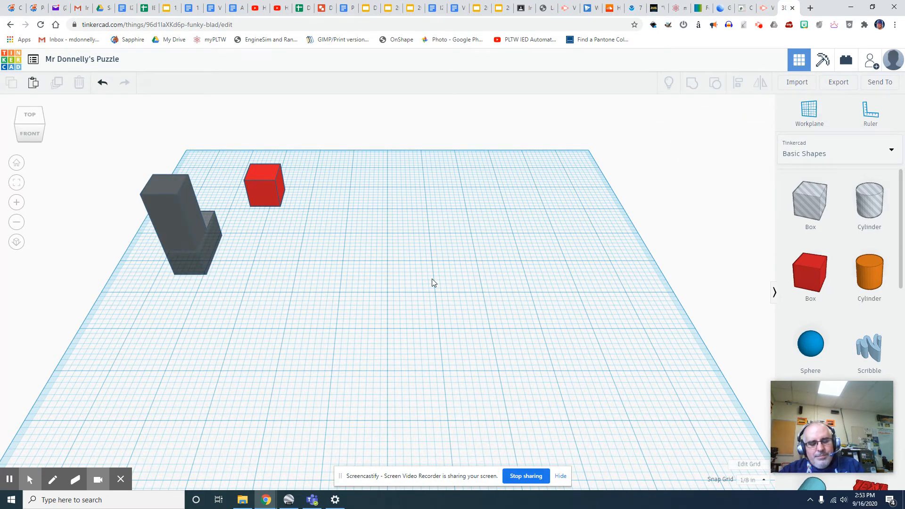
pyautogui.hotkey('ctrl', 'v')
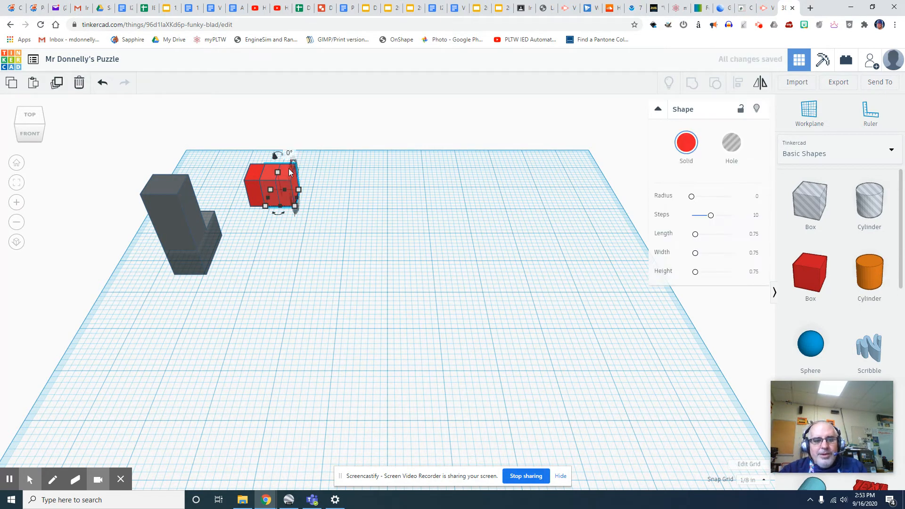
pyautogui.moveTo(297, 185); pyautogui.dragTo(309, 323)
pyautogui.hotkey('ctrl', 'v')
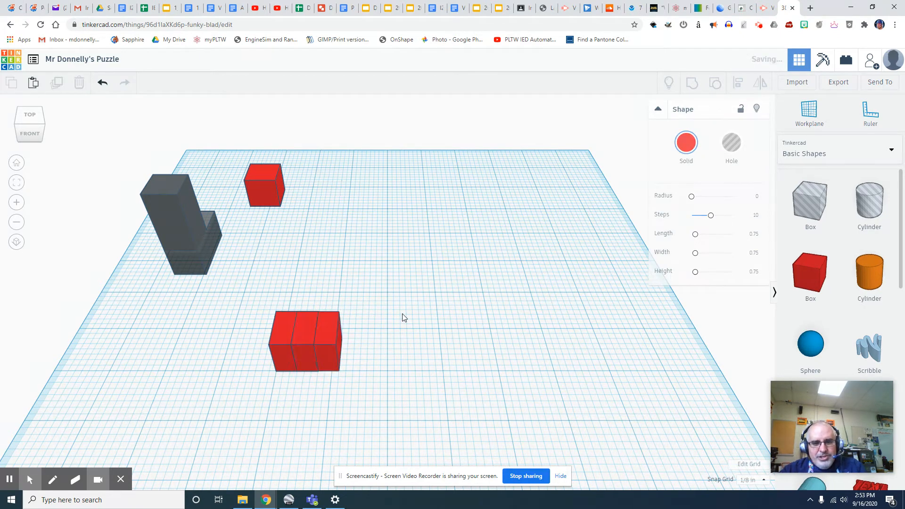
pyautogui.moveTo(336, 321); pyautogui.dragTo(356, 323)
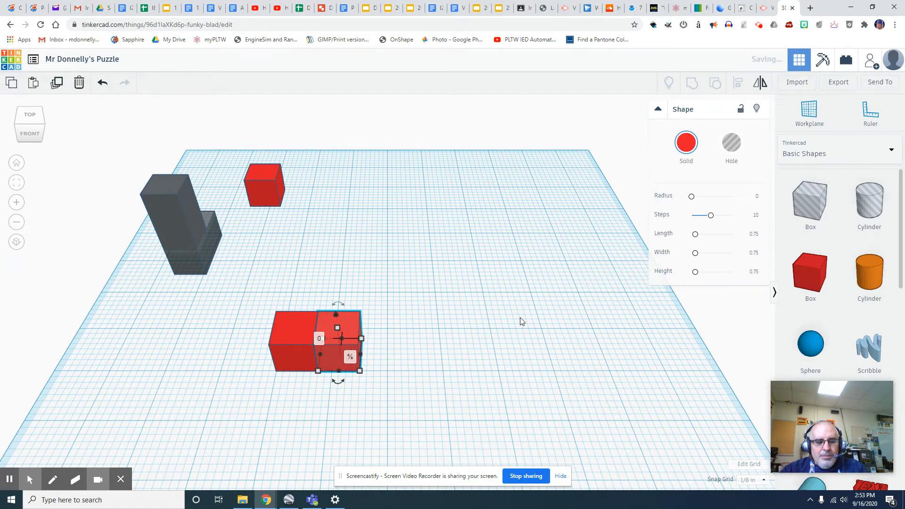
pyautogui.hotkey('ctrl', 'd')
pyautogui.moveTo(372, 316); pyautogui.dragTo(312, 288)
pyautogui.click(489, 334)
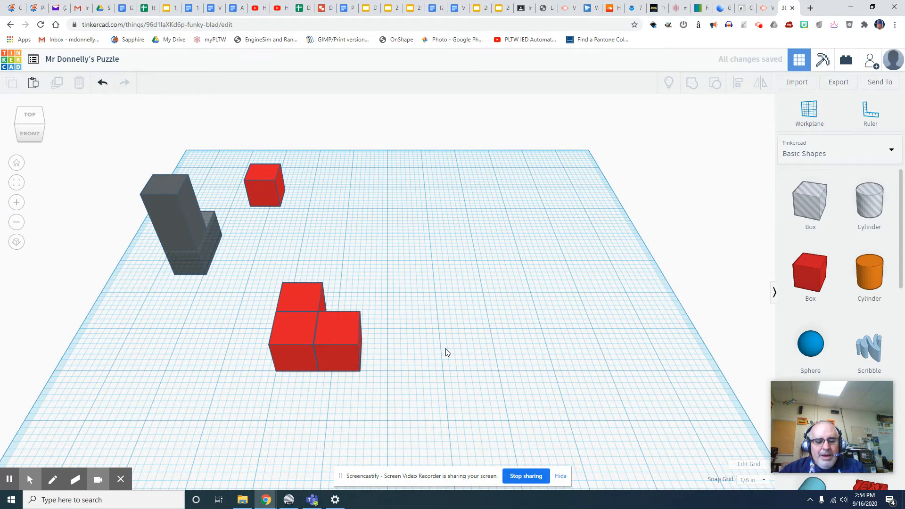
# - Add another cube, lift it 1½ above the workplane, and stack it onto the rear cube
pyautogui.hotkey('ctrl', 'v')
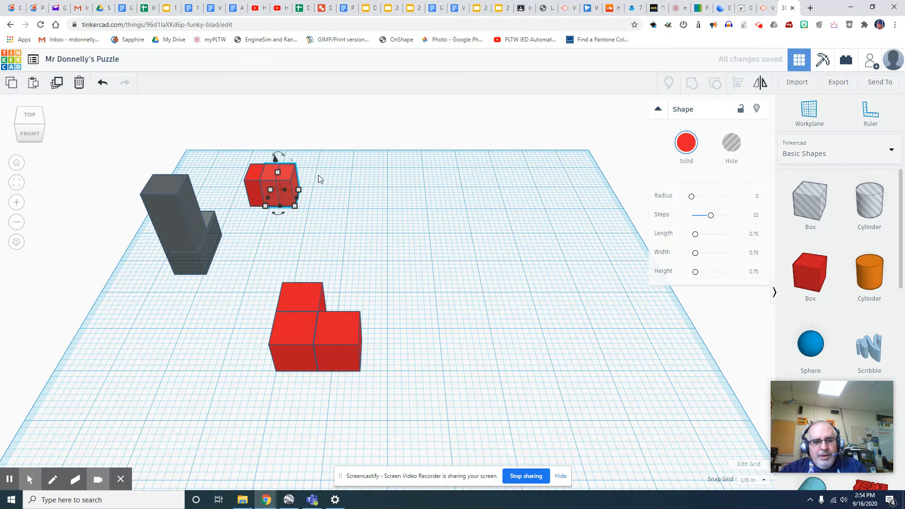
pyautogui.moveTo(289, 173); pyautogui.dragTo(306, 328)
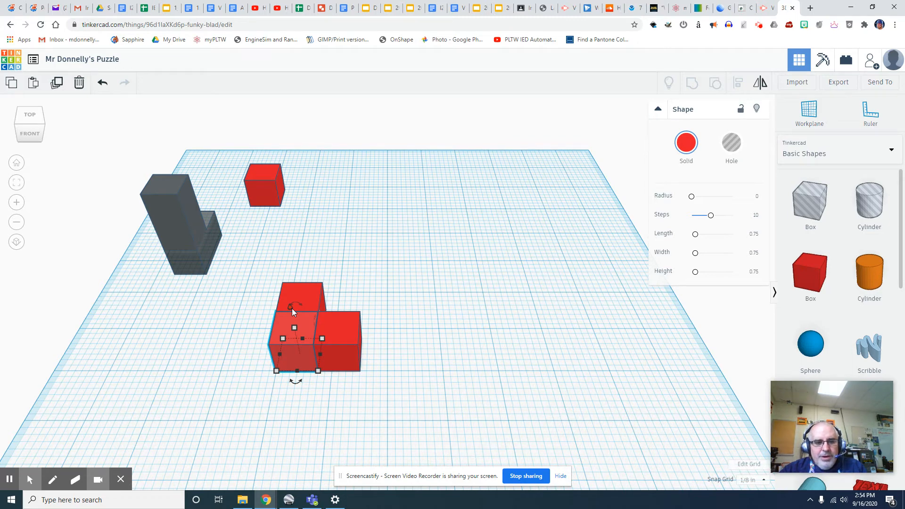
pyautogui.moveTo(293, 308); pyautogui.dragTo(289, 275)
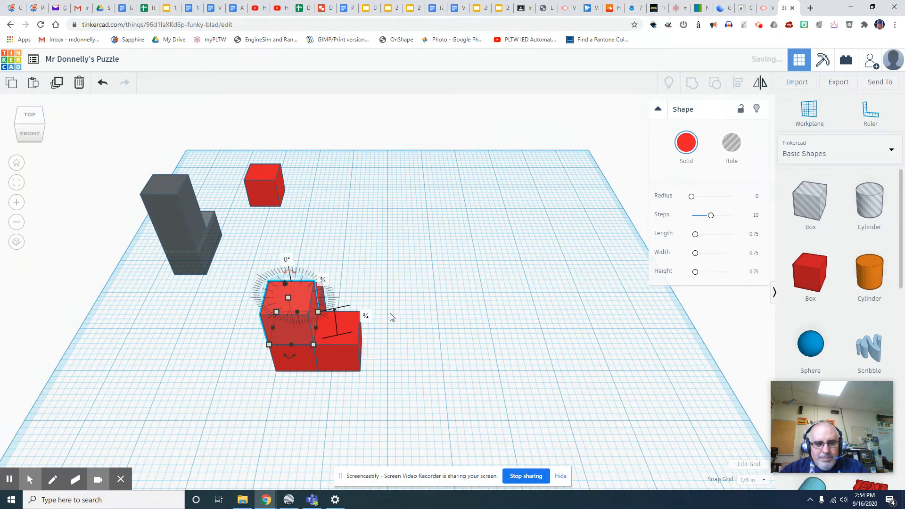
pyautogui.click(443, 337)
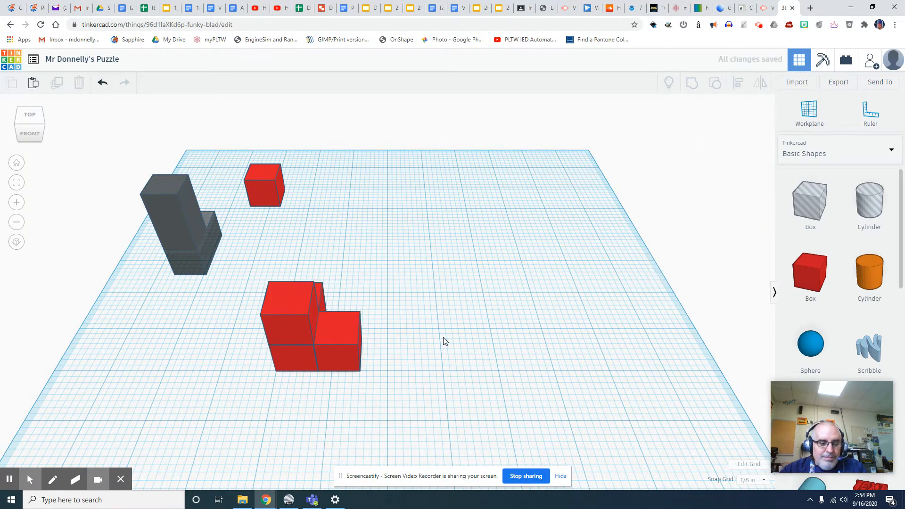
pyautogui.click(307, 311)
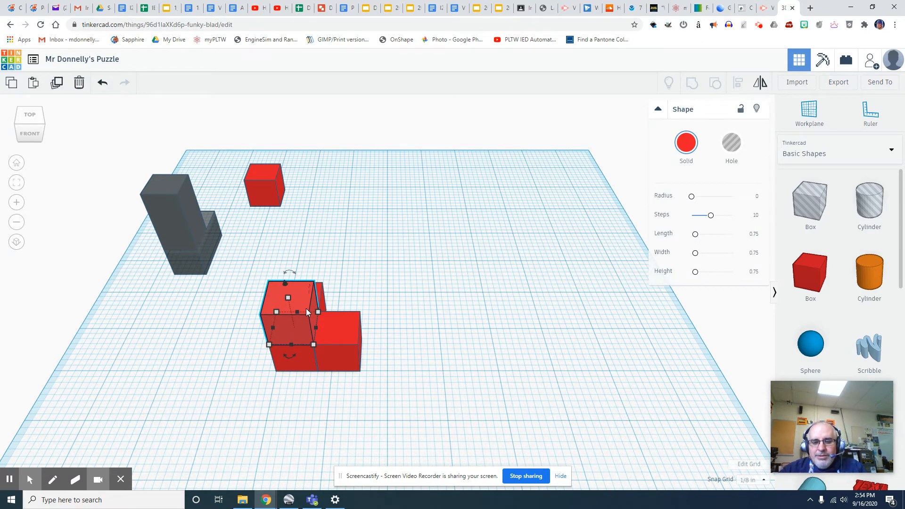
pyautogui.press('Right')
pyautogui.press('Right')
pyautogui.press('Right')
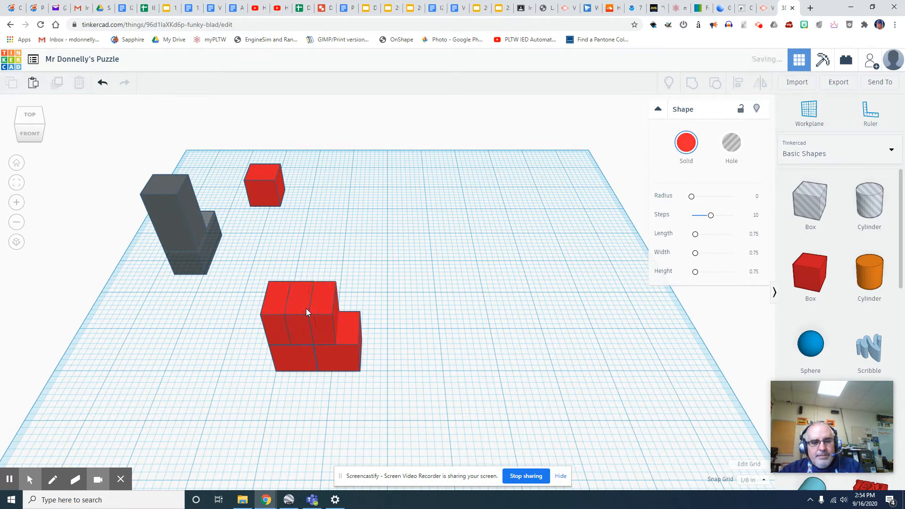
pyautogui.moveTo(309, 283); pyautogui.dragTo(304, 245)
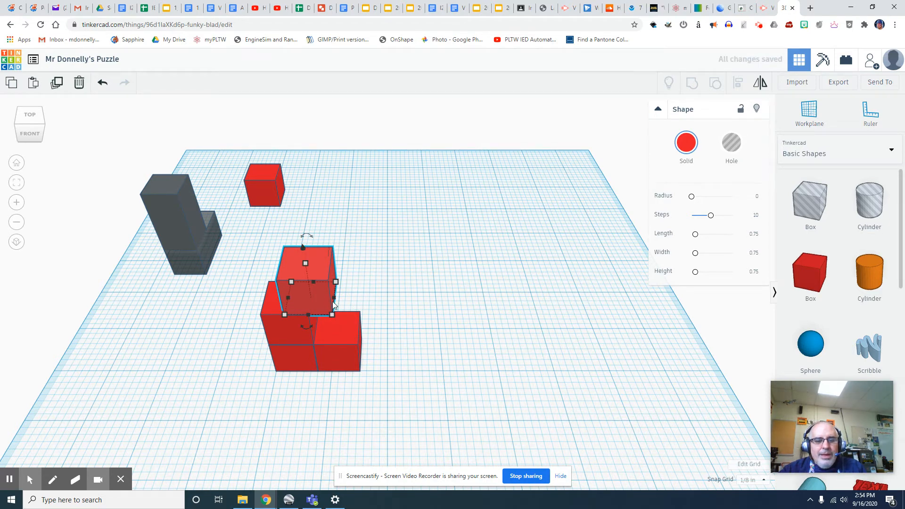
pyautogui.moveTo(321, 294); pyautogui.dragTo(298, 292)
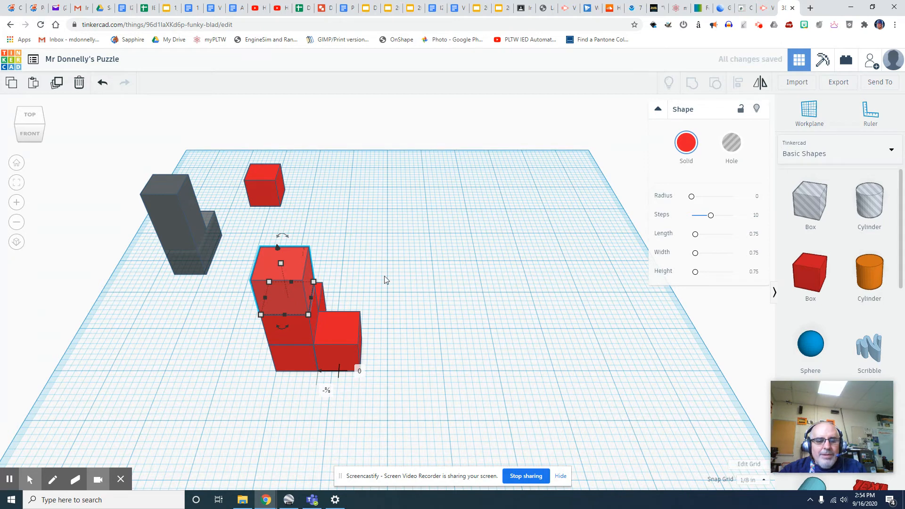
pyautogui.click(44, 129)
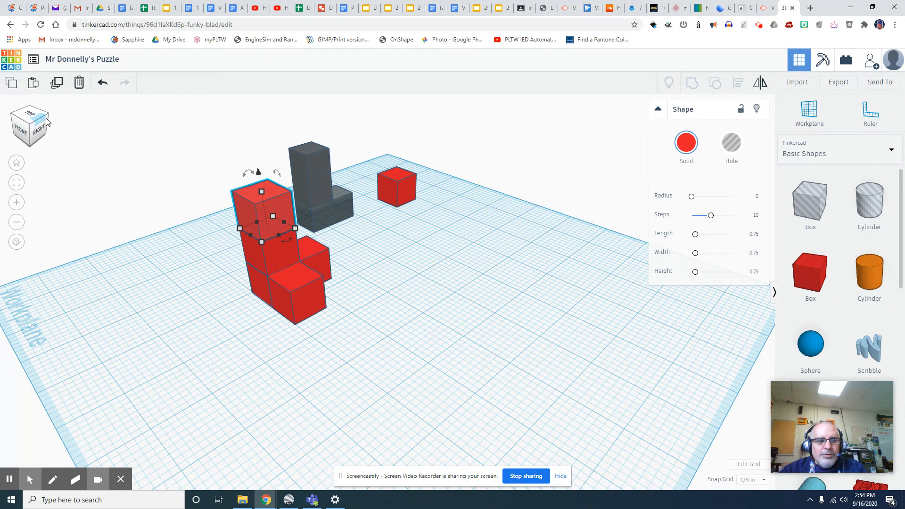
# - Group the five red cubes into one piece and colour it light grey
pyautogui.click(50, 119)
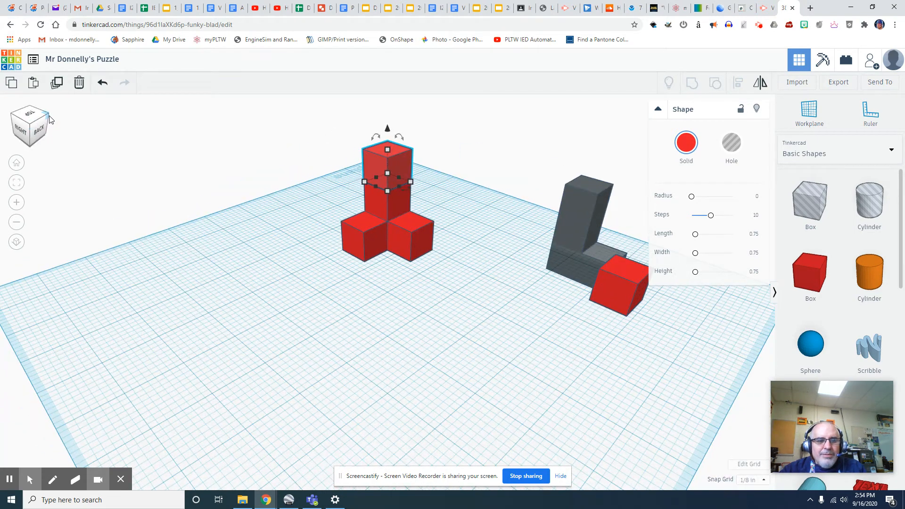
pyautogui.click(298, 159)
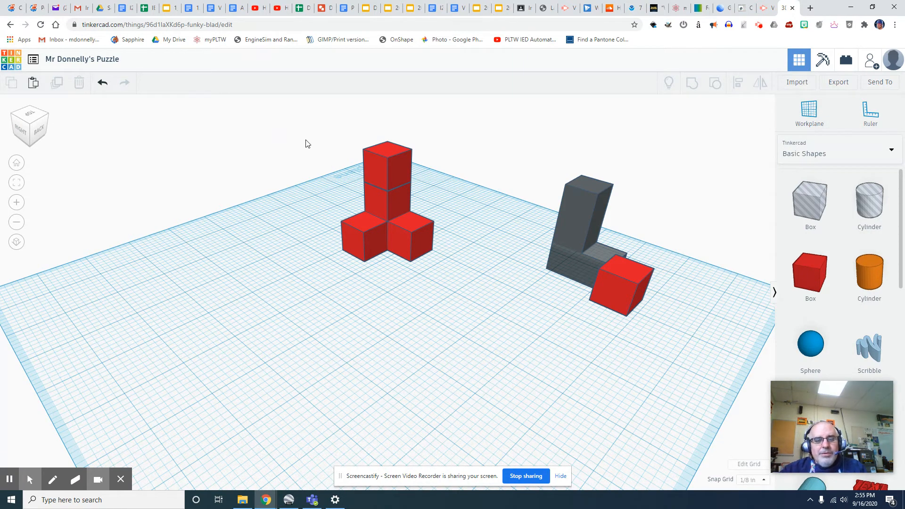
pyautogui.moveTo(310, 119); pyautogui.dragTo(469, 278)
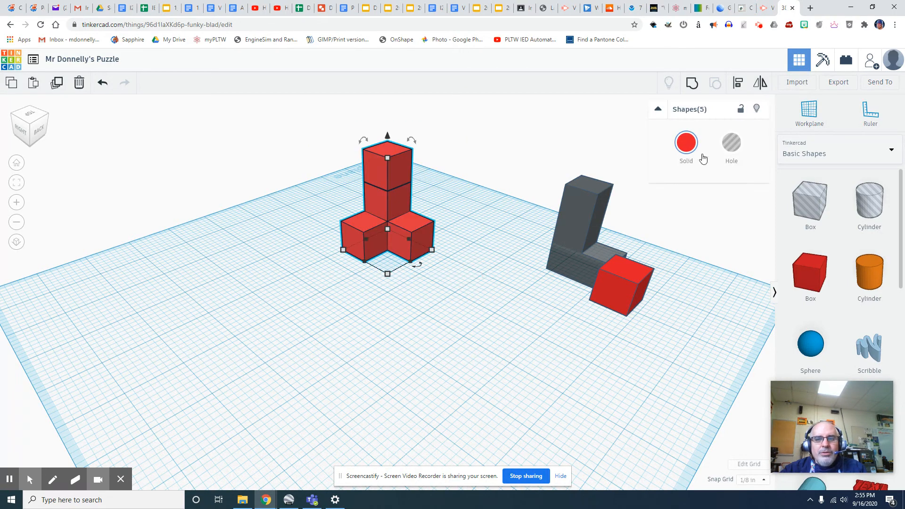
pyautogui.click(697, 83)
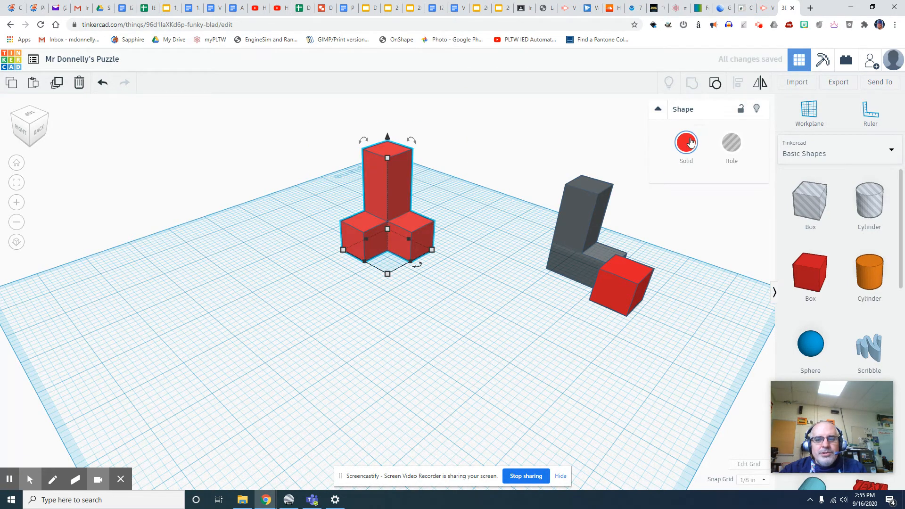
pyautogui.click(686, 143)
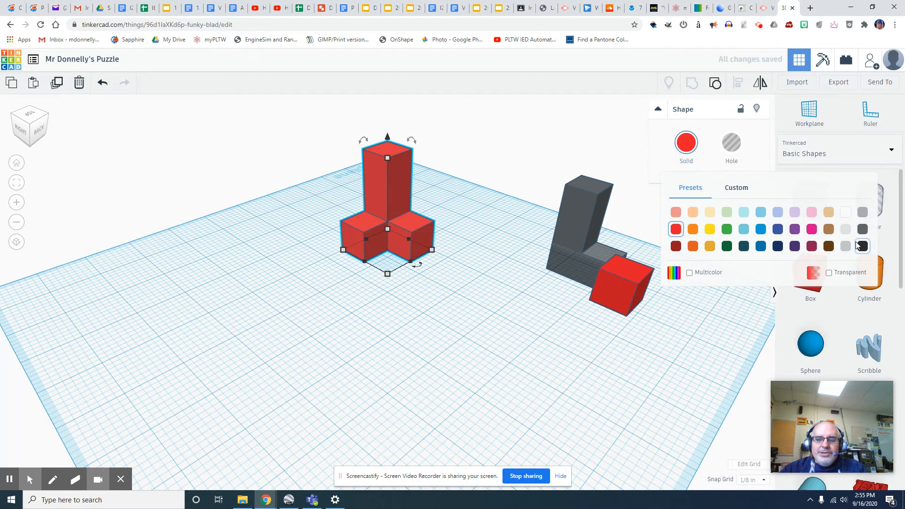
pyautogui.click(846, 230)
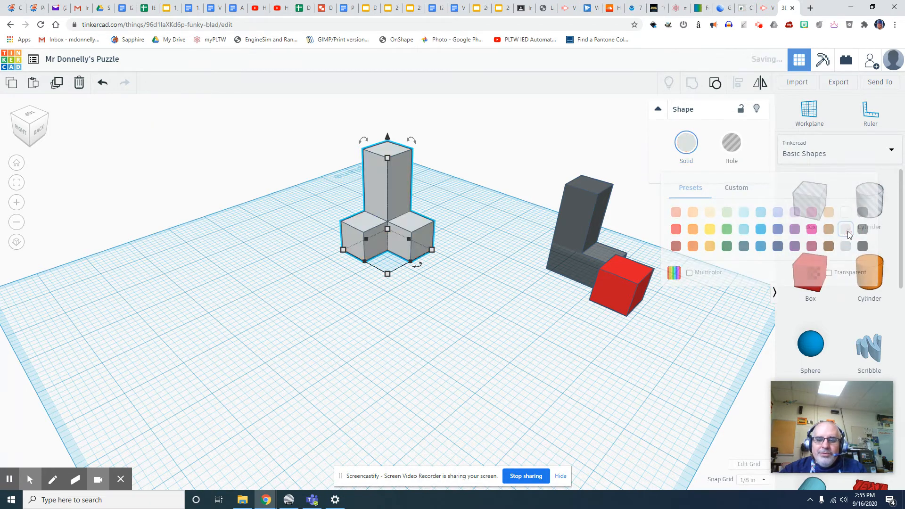
# - Lift the dark grey L piece and move the light-grey tower beside it
pyautogui.click(505, 168)
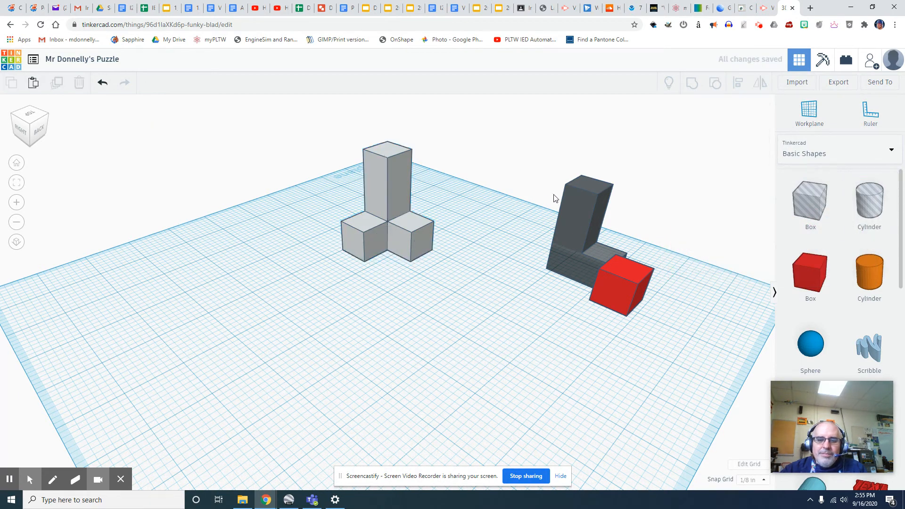
pyautogui.click(576, 209)
pyautogui.moveTo(612, 174); pyautogui.dragTo(618, 136)
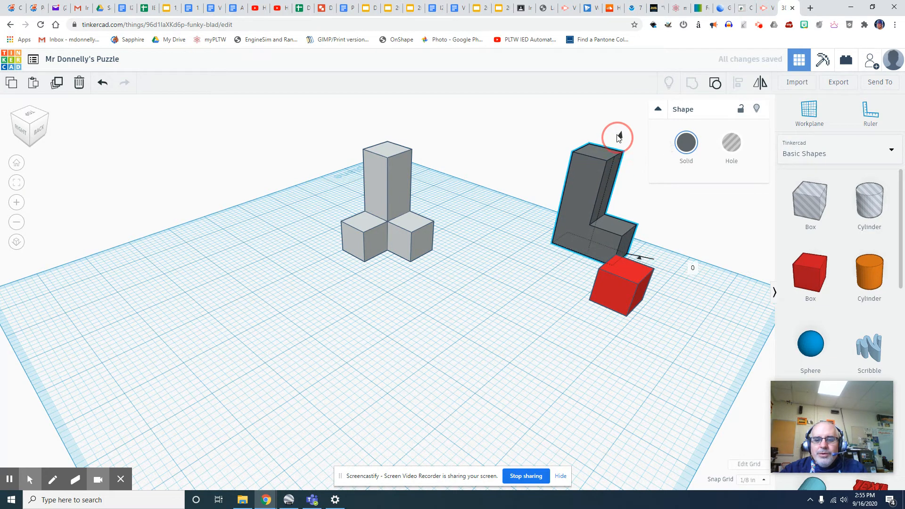
pyautogui.click(395, 188)
pyautogui.moveTo(402, 168); pyautogui.dragTo(511, 150)
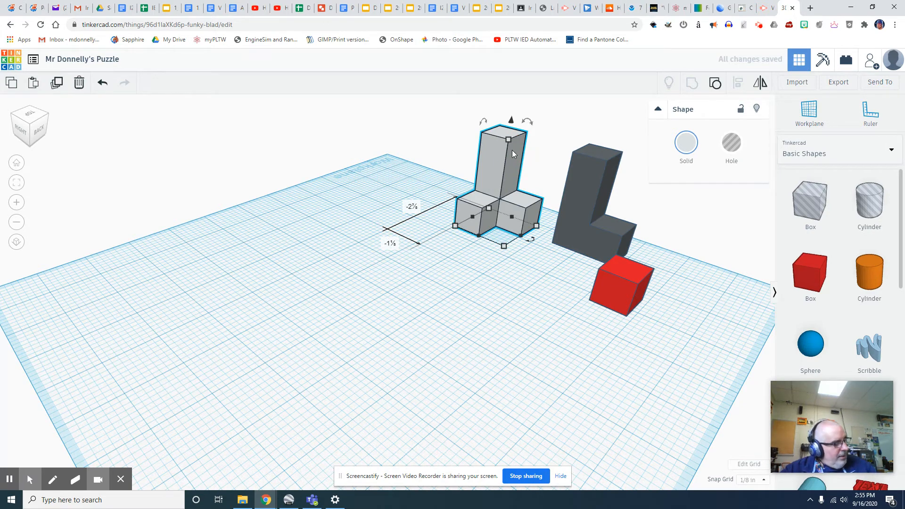
pyautogui.click(618, 301)
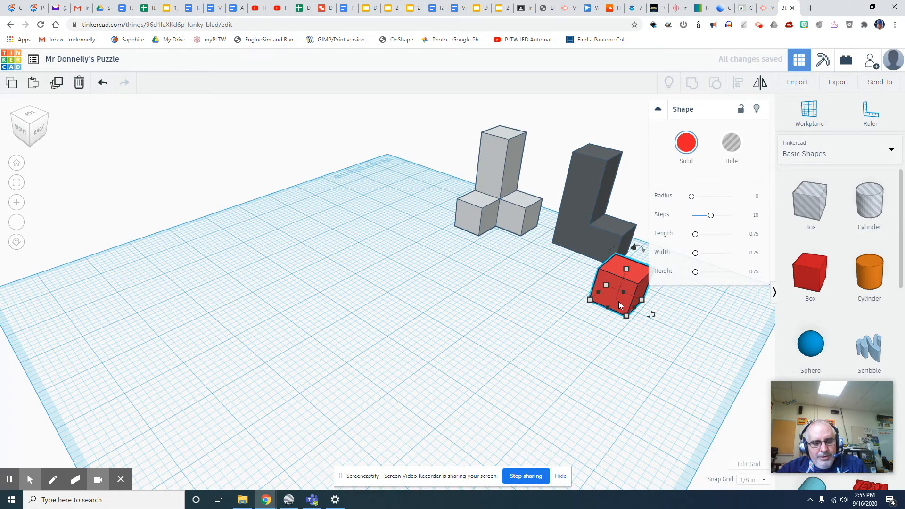
pyautogui.click(140, 363)
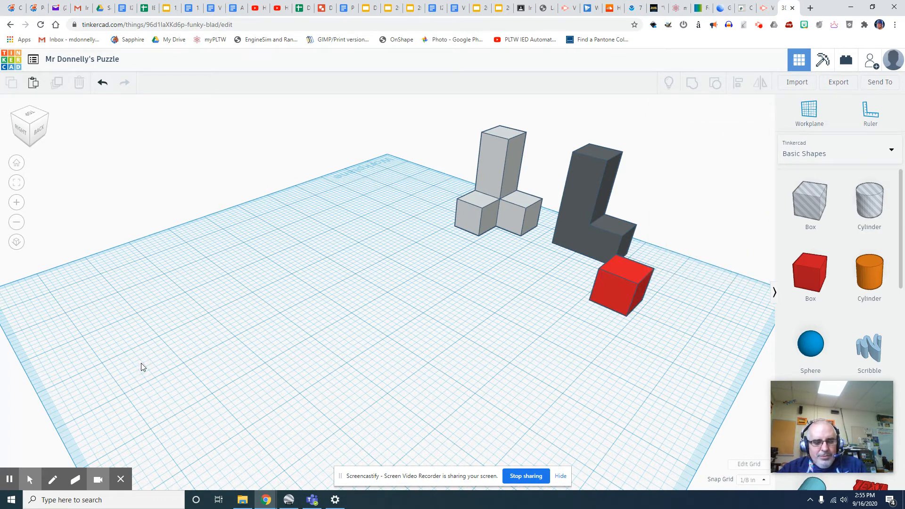
# - Paste red cube copies into a plus shape with one cube raised on top
pyautogui.hotkey('ctrl', 'v')
pyautogui.moveTo(652, 295); pyautogui.dragTo(242, 296)
pyautogui.hotkey('ctrl', 'v')
pyautogui.hotkey('ctrl', 'v')
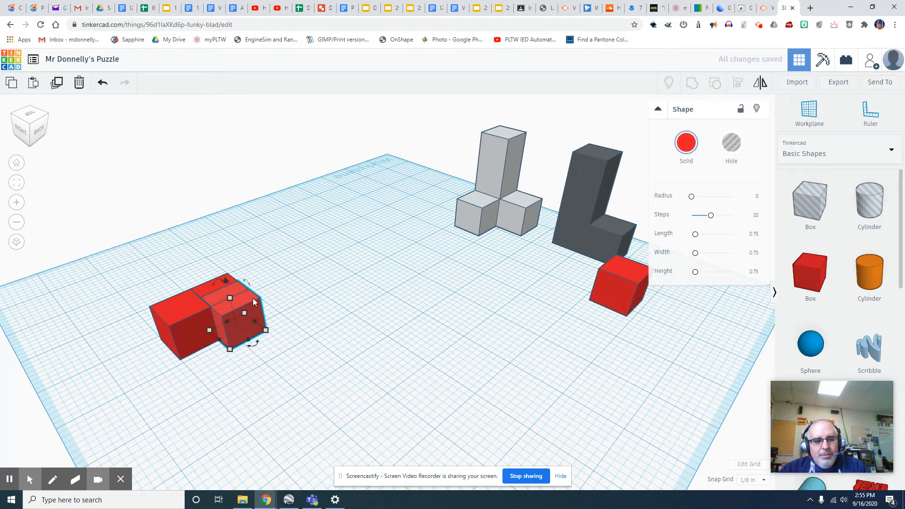
pyautogui.moveTo(259, 308); pyautogui.dragTo(278, 281)
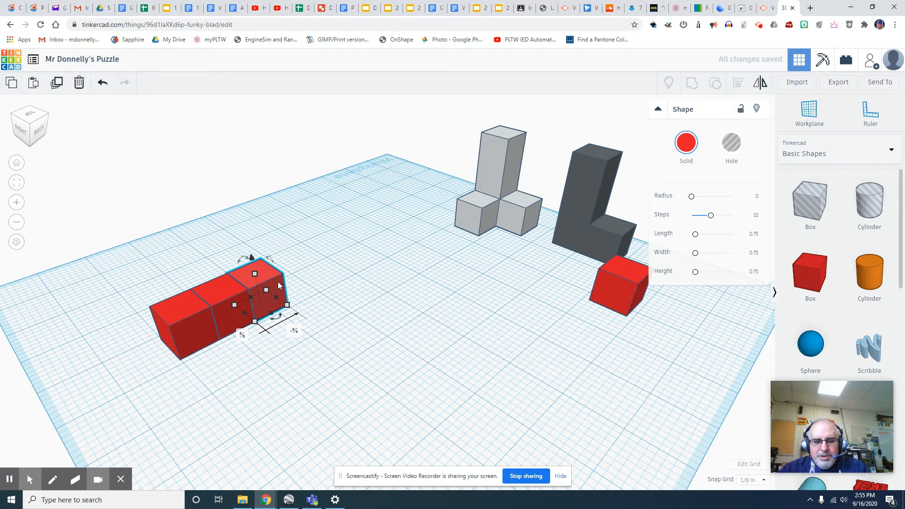
pyautogui.hotkey('ctrl', 'v')
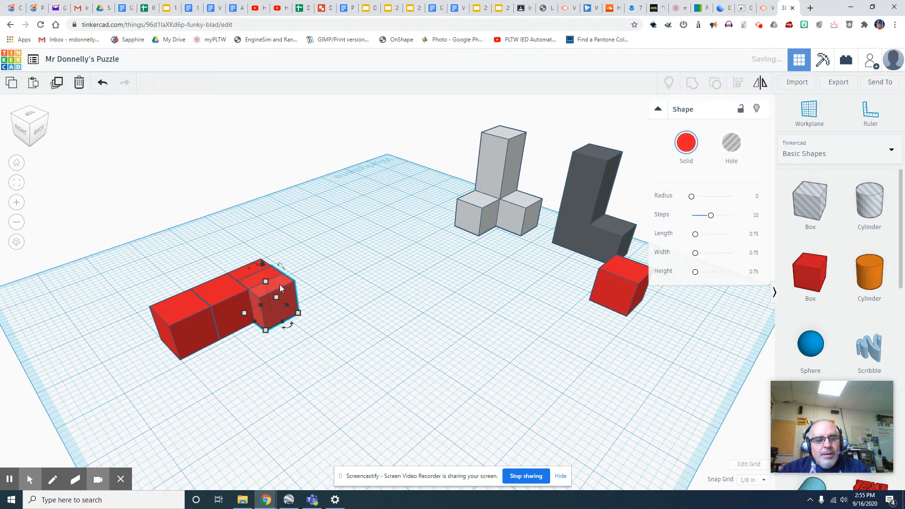
pyautogui.moveTo(288, 290); pyautogui.dragTo(216, 274)
pyautogui.hotkey('ctrl', 'v')
pyautogui.hotkey('ctrl', 'v')
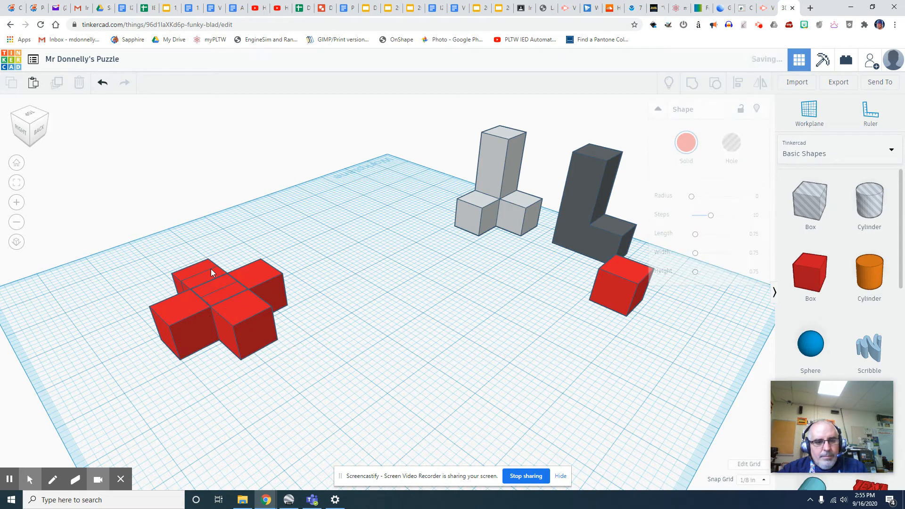
pyautogui.moveTo(205, 262)
pyautogui.mouseDown()
pyautogui.moveTo(194, 230)
pyautogui.moveTo(217, 250)
pyautogui.mouseUp()
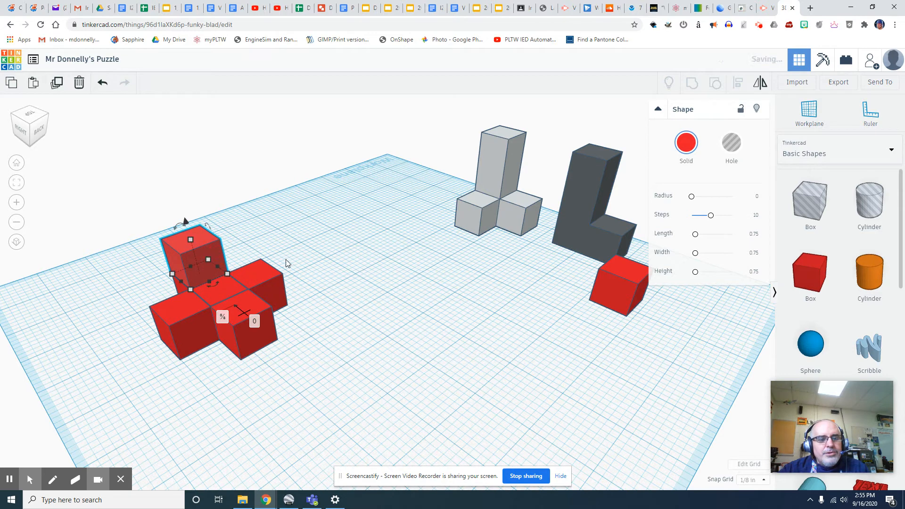
pyautogui.click(313, 258)
# - Group the six plus-shape cubes, colour the piece yellow, and move it beside the grey piece
pyautogui.moveTo(311, 178); pyautogui.dragTo(128, 393)
pyautogui.click(692, 84)
pyautogui.click(687, 144)
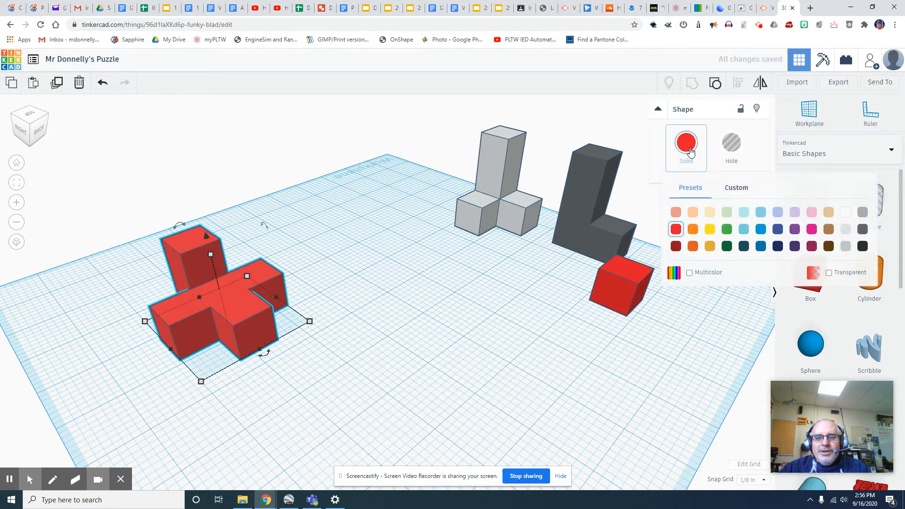
pyautogui.click(709, 230)
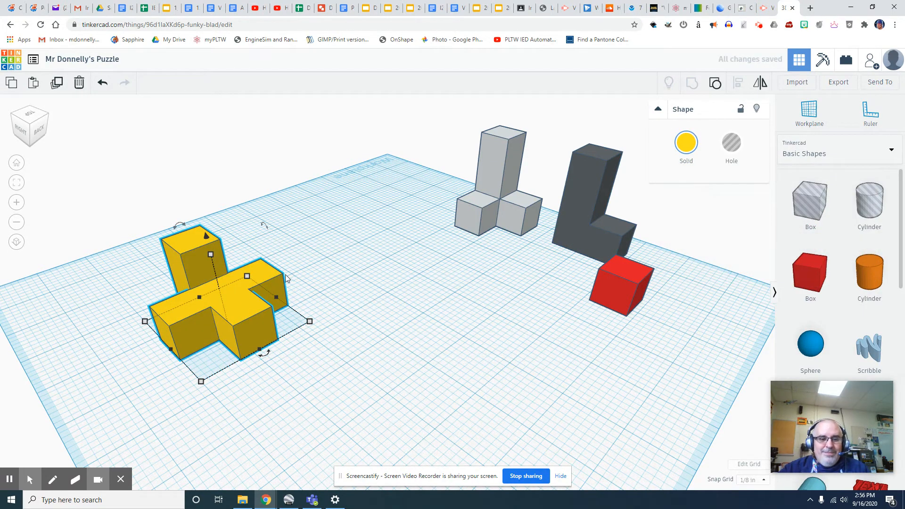
pyautogui.moveTo(272, 275); pyautogui.dragTo(417, 178)
pyautogui.click(385, 334)
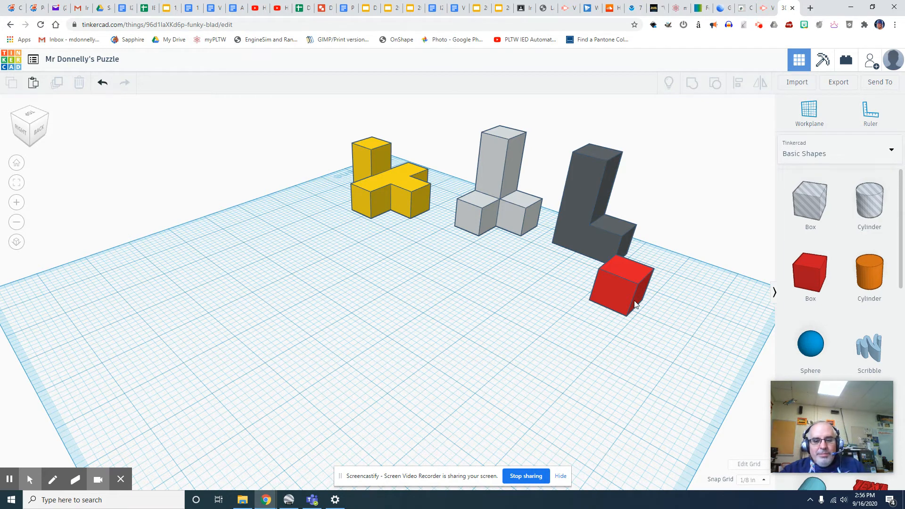
# - Paste red cube copies at the lower left and raise one onto the leftmost cubes
pyautogui.hotkey('ctrl', 'v')
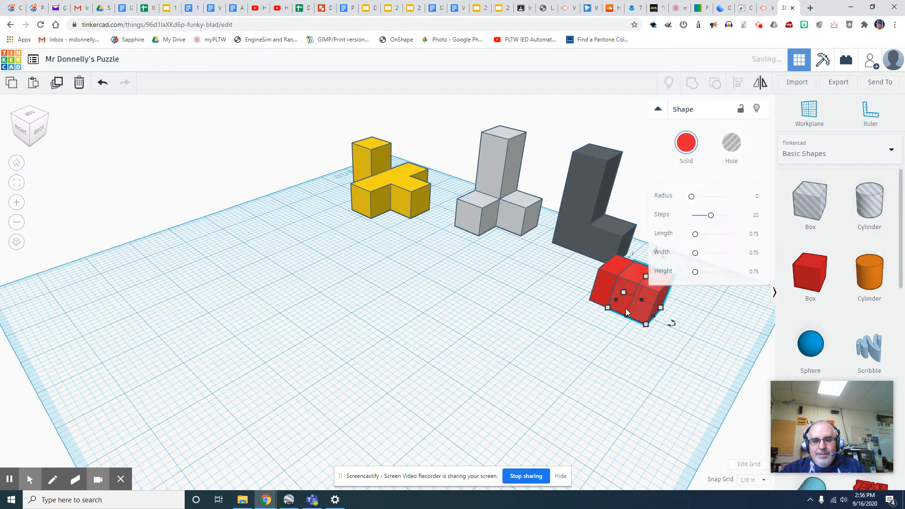
pyautogui.moveTo(649, 297); pyautogui.dragTo(199, 362)
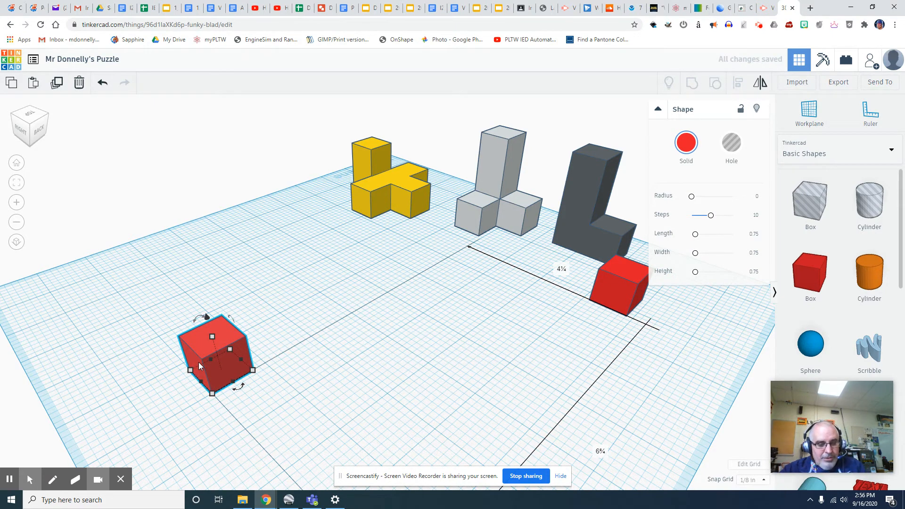
pyautogui.hotkey('ctrl', 'v')
pyautogui.moveTo(250, 356); pyautogui.dragTo(361, 337)
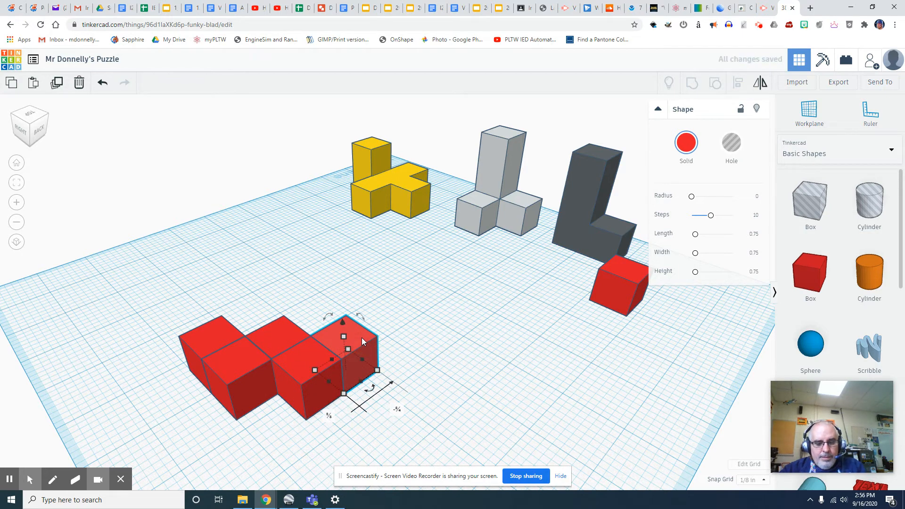
pyautogui.hotkey('ctrl', 'c')
pyautogui.hotkey('ctrl', 'v')
pyautogui.click(362, 341)
pyautogui.moveTo(360, 333); pyautogui.dragTo(353, 294)
pyautogui.moveTo(368, 328); pyautogui.dragTo(227, 317)
pyautogui.click(406, 327)
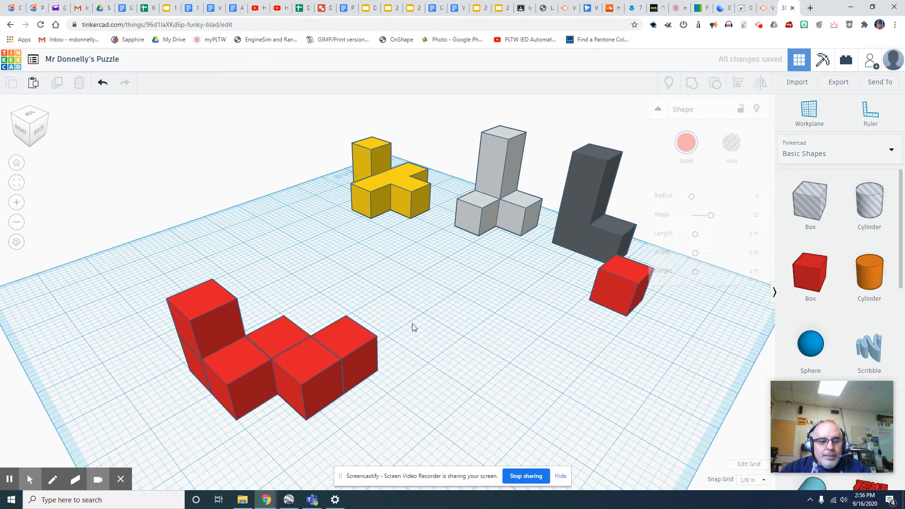
# - Group the six red cubes into one piece and move it to the back left
pyautogui.moveTo(401, 283); pyautogui.dragTo(185, 377)
pyautogui.moveTo(124, 437); pyautogui.dragTo(125, 438)
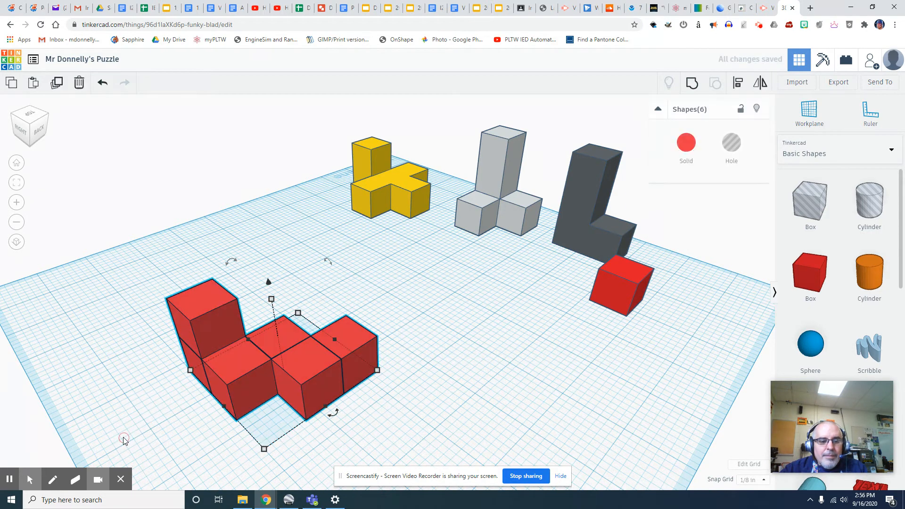
pyautogui.click(693, 85)
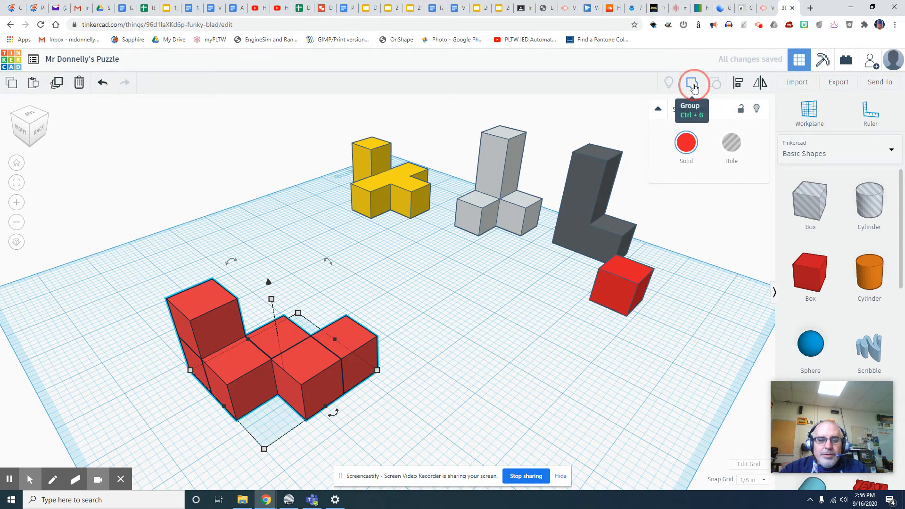
pyautogui.click(429, 259)
pyautogui.moveTo(310, 332); pyautogui.dragTo(297, 217)
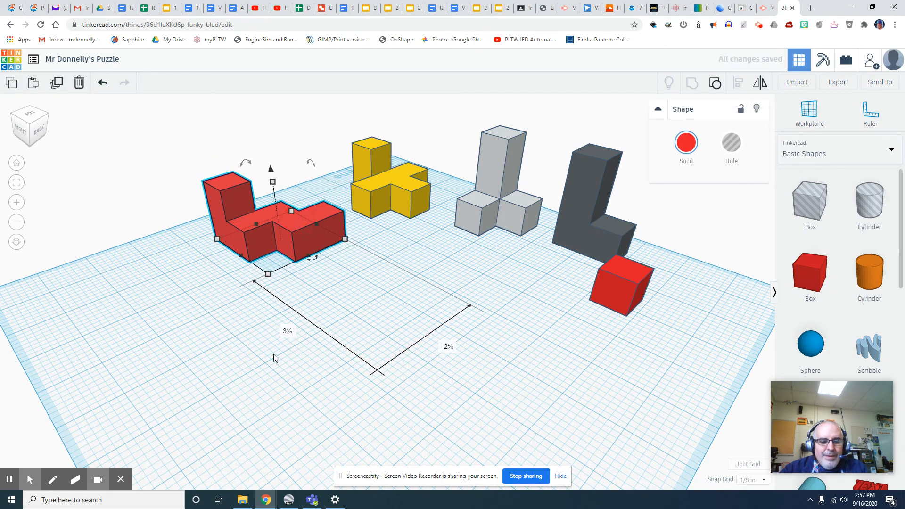
pyautogui.click(274, 357)
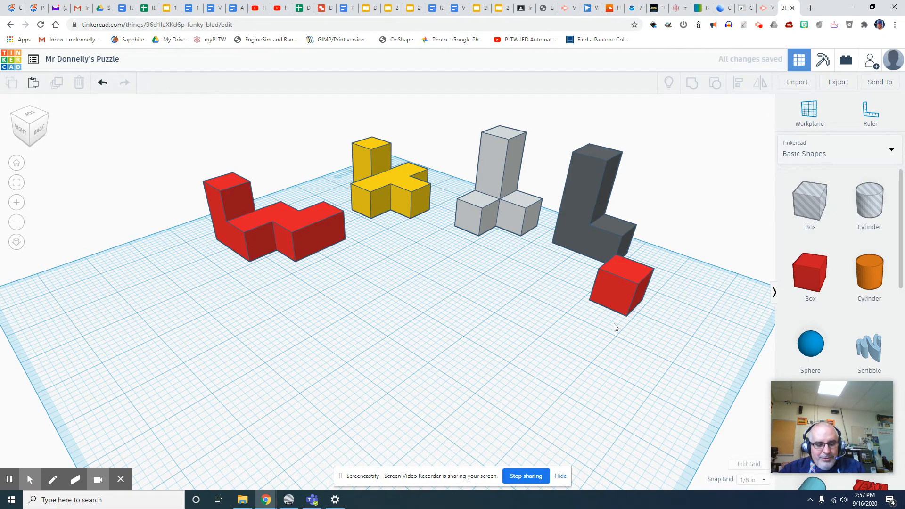
# - Copy the red cube into place to complete a six-cube piece, then select all six cubes
pyautogui.click(626, 294)
pyautogui.keyDown('alt'); pyautogui.moveTo(627, 293); pyautogui.dragTo(416, 327); pyautogui.keyUp('alt')
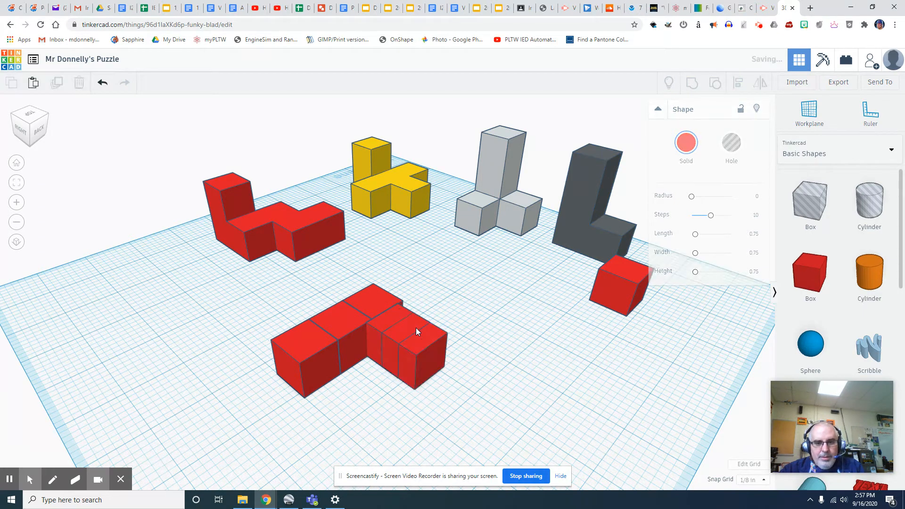
pyautogui.moveTo(431, 335); pyautogui.dragTo(412, 321)
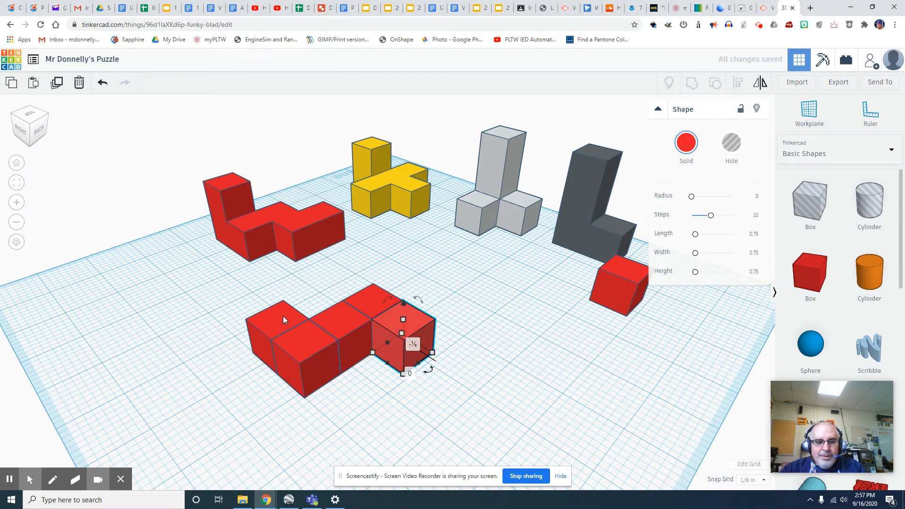
pyautogui.hotkey('ctrl', 'z')
pyautogui.hotkey('ctrl', 'v')
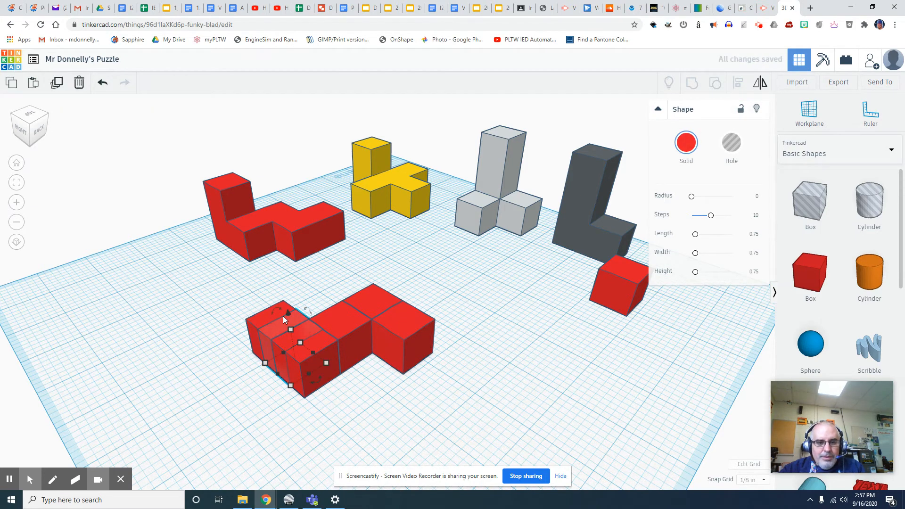
pyautogui.moveTo(287, 312)
pyautogui.mouseDown()
pyautogui.moveTo(276, 278)
pyautogui.moveTo(298, 320)
pyautogui.moveTo(284, 310)
pyautogui.mouseUp()
pyautogui.click(250, 360)
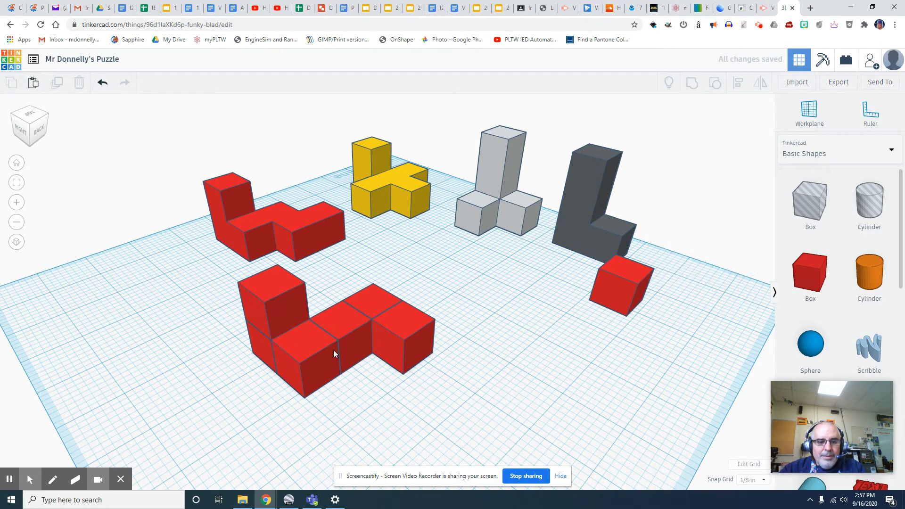
pyautogui.moveTo(459, 265); pyautogui.dragTo(194, 406)
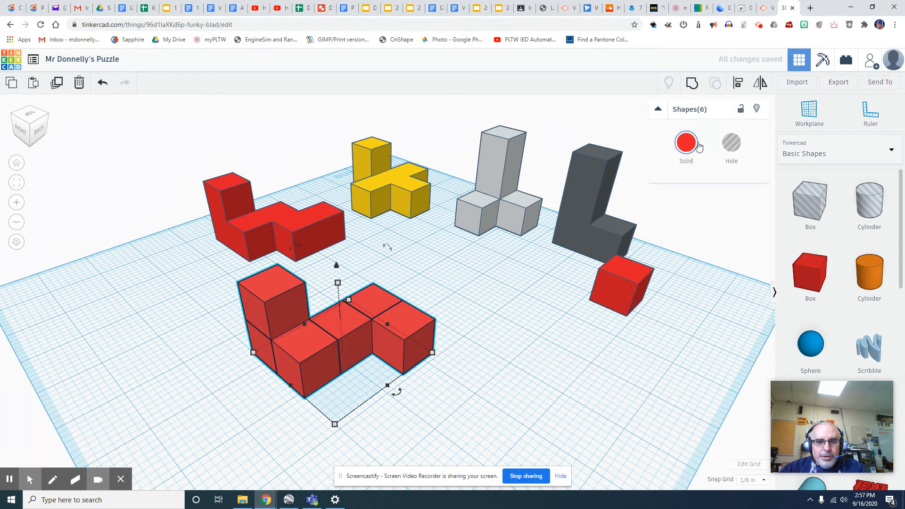
# - Group the six cubes, make the piece green, move it forward and delete the loose red cube
pyautogui.click(691, 83)
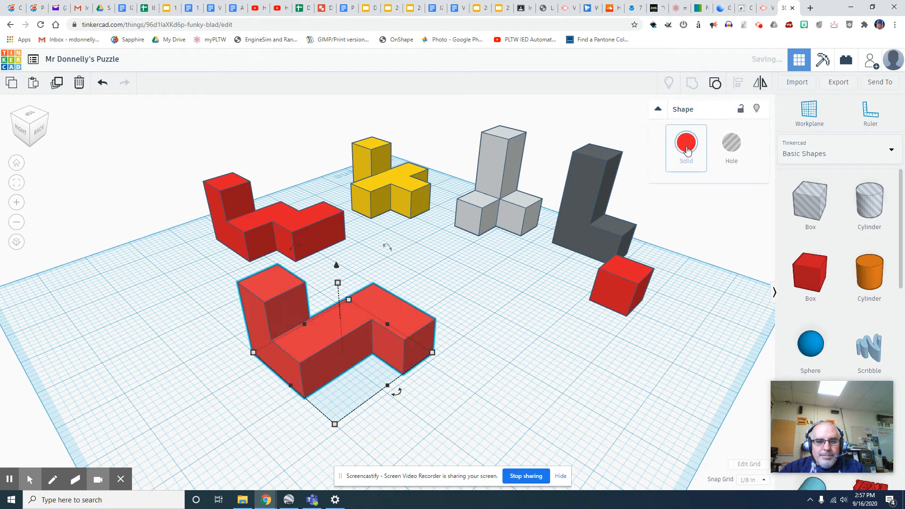
pyautogui.click(686, 148)
pyautogui.click(726, 230)
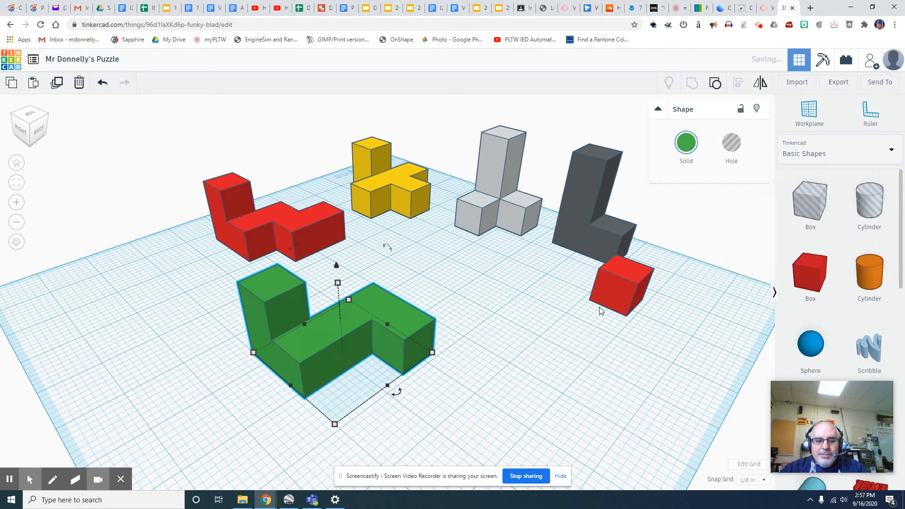
pyautogui.click(538, 335)
pyautogui.moveTo(386, 306); pyautogui.dragTo(488, 276)
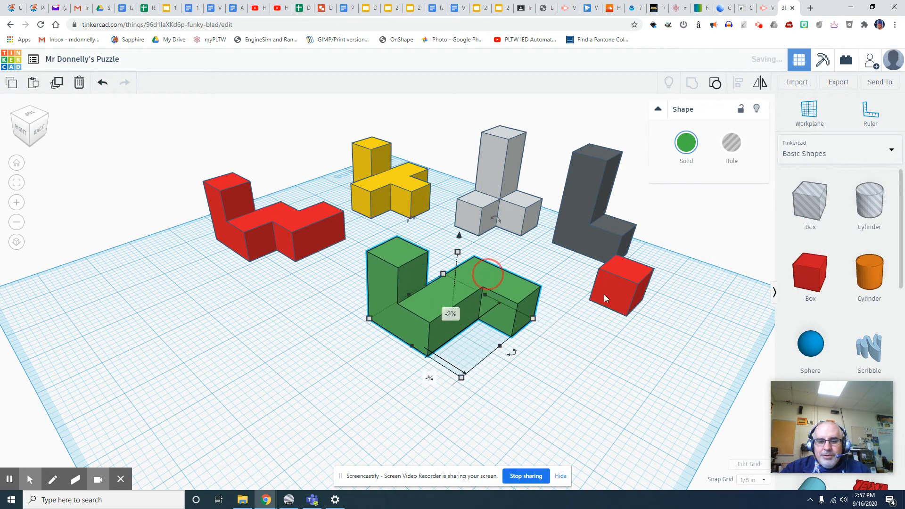
pyautogui.click(626, 289)
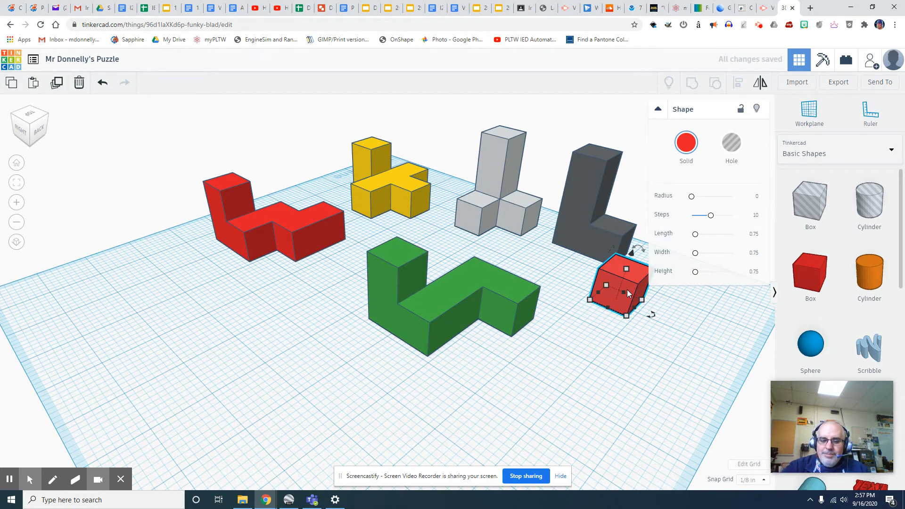
pyautogui.press('Delete')
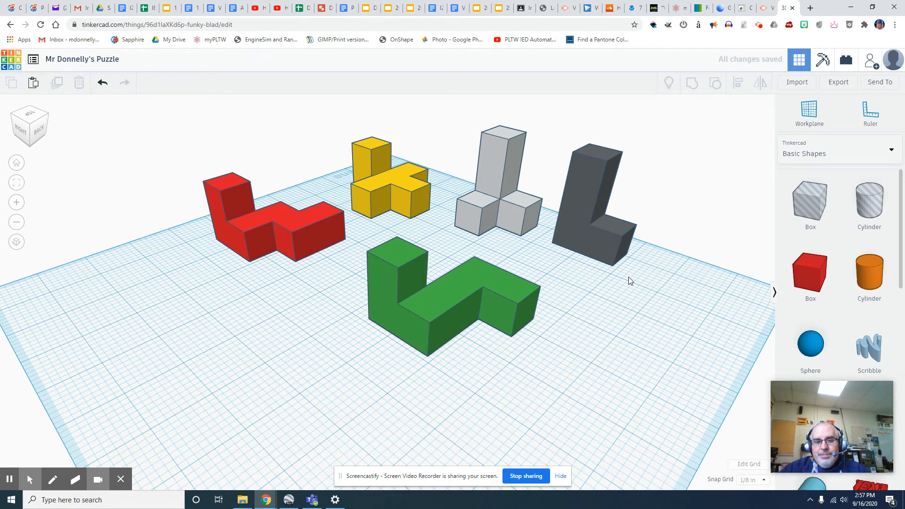
# - Copy and paste all five puzzle pieces, moving the duplicate set toward the lower left
pyautogui.scroll(-5, 573, 344)
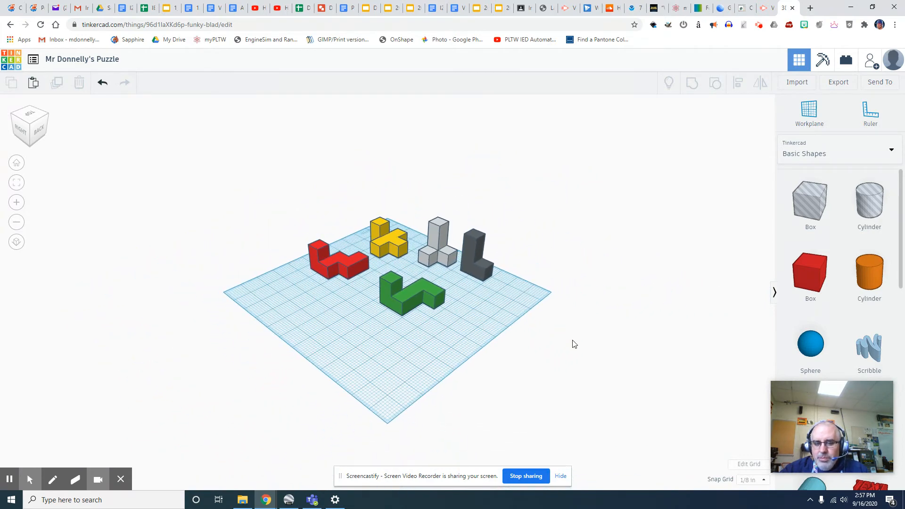
pyautogui.moveTo(540, 189); pyautogui.dragTo(286, 346)
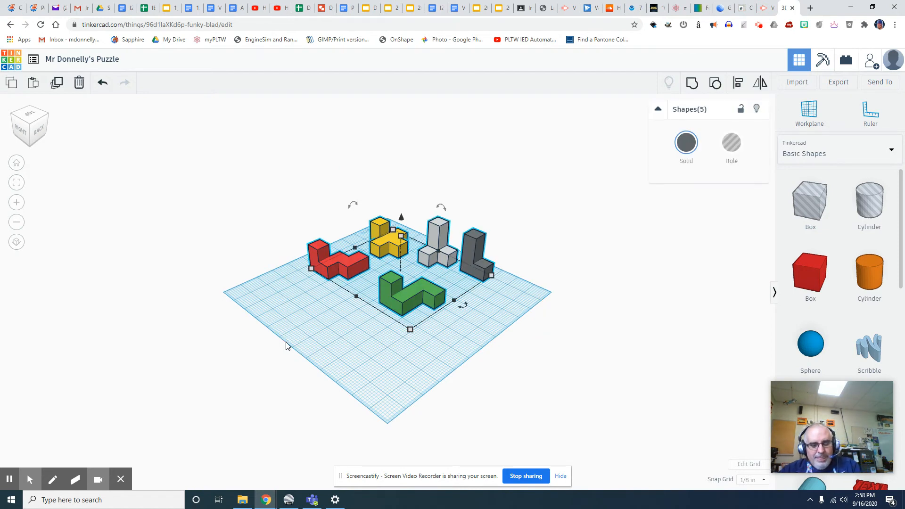
pyautogui.hotkey('ctrl', 'c')
pyautogui.hotkey('ctrl', 'v')
pyautogui.moveTo(542, 296); pyautogui.dragTo(404, 370)
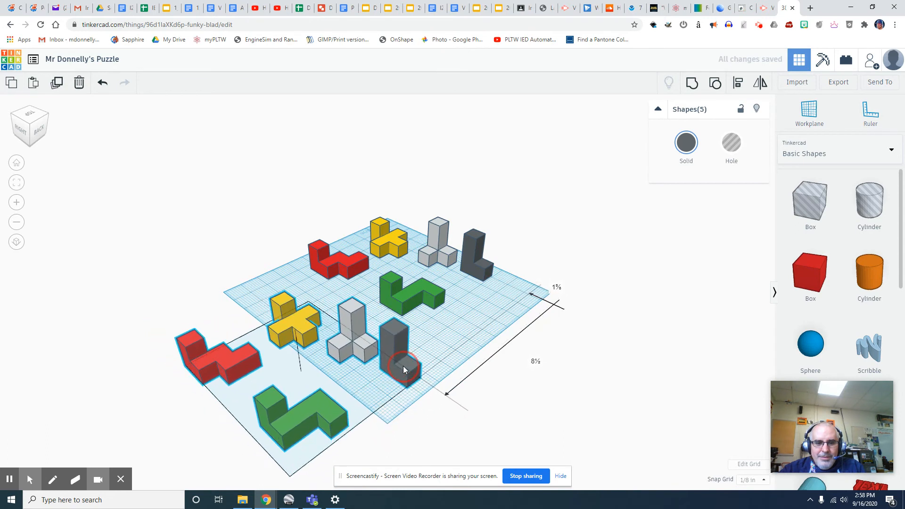
# - Set the copied light grey piece onto the red copy
pyautogui.click(550, 370)
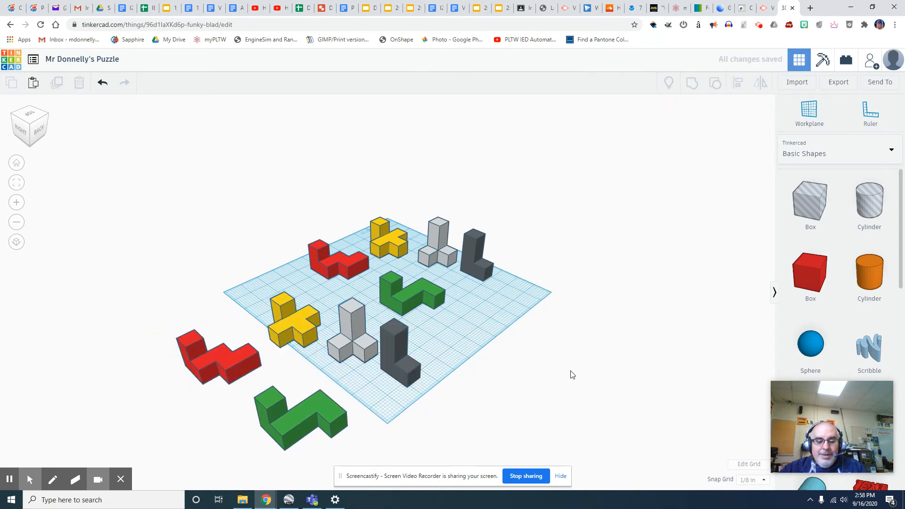
pyautogui.click(367, 338)
pyautogui.moveTo(361, 322); pyautogui.dragTo(229, 322)
# - Turn the view to a left-front angle and rotate the copied yellow piece 90°
pyautogui.scroll(5, 274, 350)
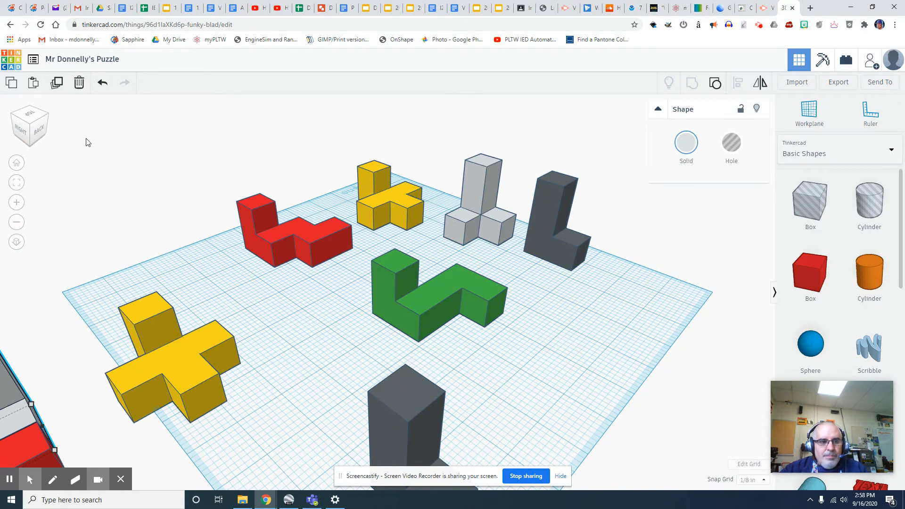
pyautogui.click(12, 119)
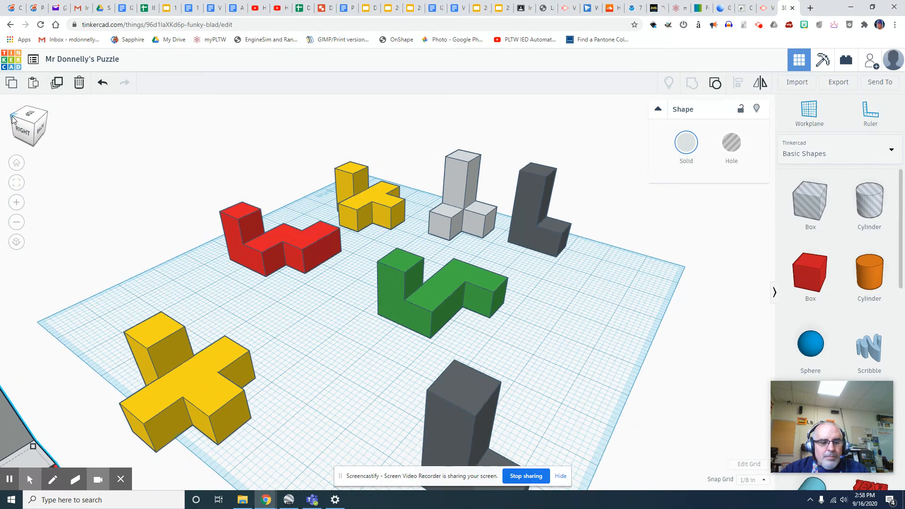
pyautogui.click(14, 117)
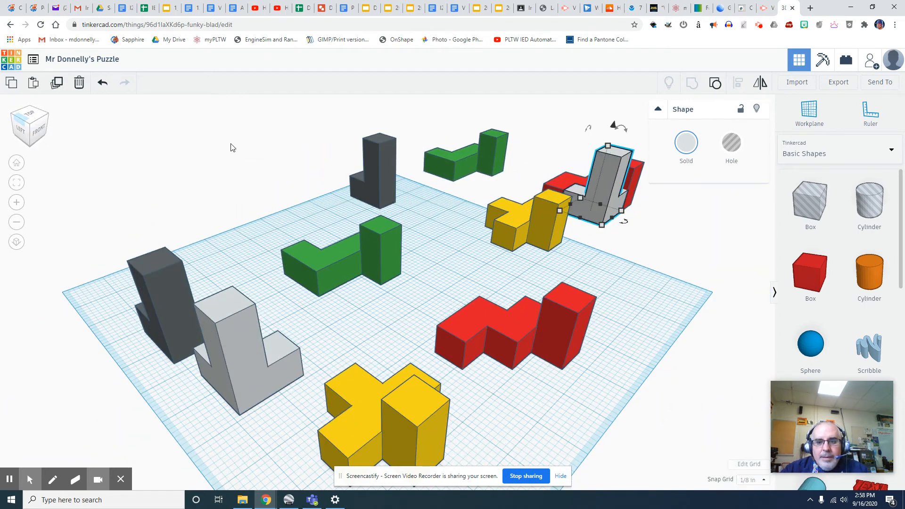
pyautogui.click(541, 230)
pyautogui.moveTo(570, 255)
pyautogui.moveTo(570, 256); pyautogui.dragTo(505, 258)
# - Fit the yellow piece onto the grey and red assembly, raised ¾ above the workplane
pyautogui.moveTo(554, 236); pyautogui.dragTo(612, 199)
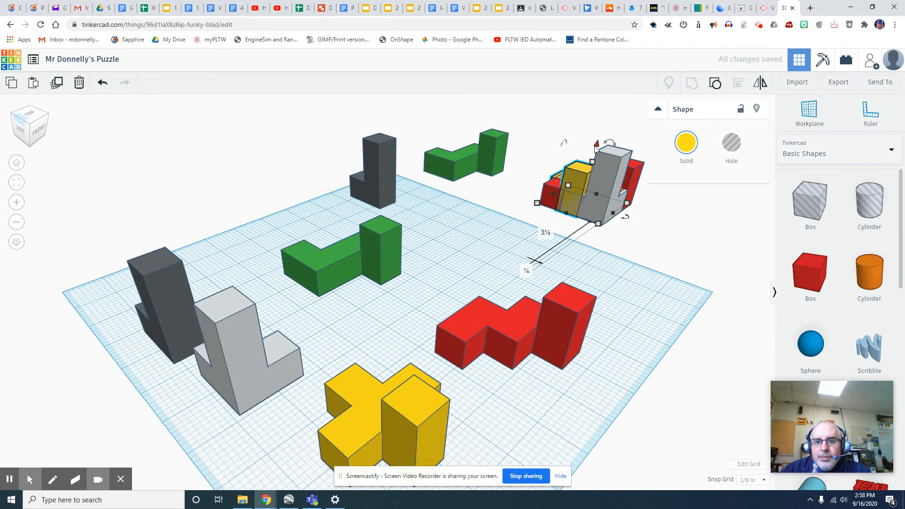
pyautogui.moveTo(596, 145); pyautogui.dragTo(598, 120)
pyautogui.moveTo(585, 156); pyautogui.dragTo(590, 157)
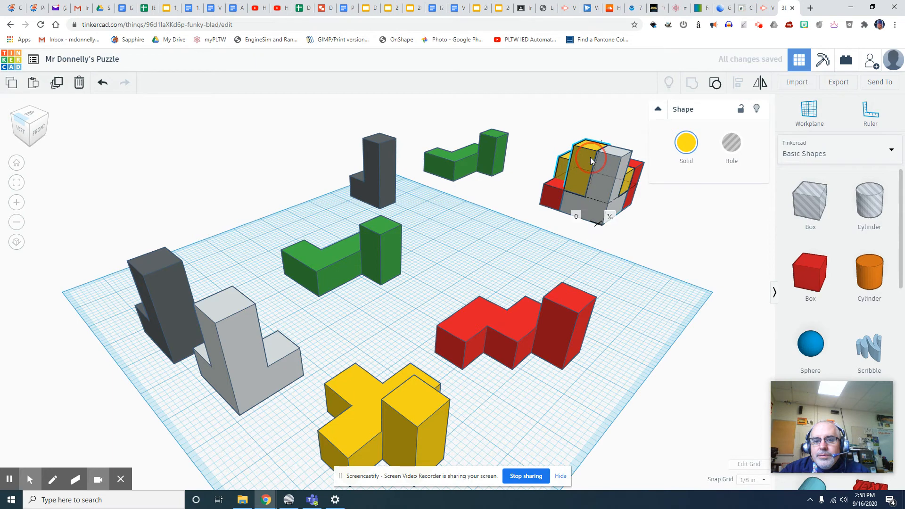
pyautogui.click(664, 222)
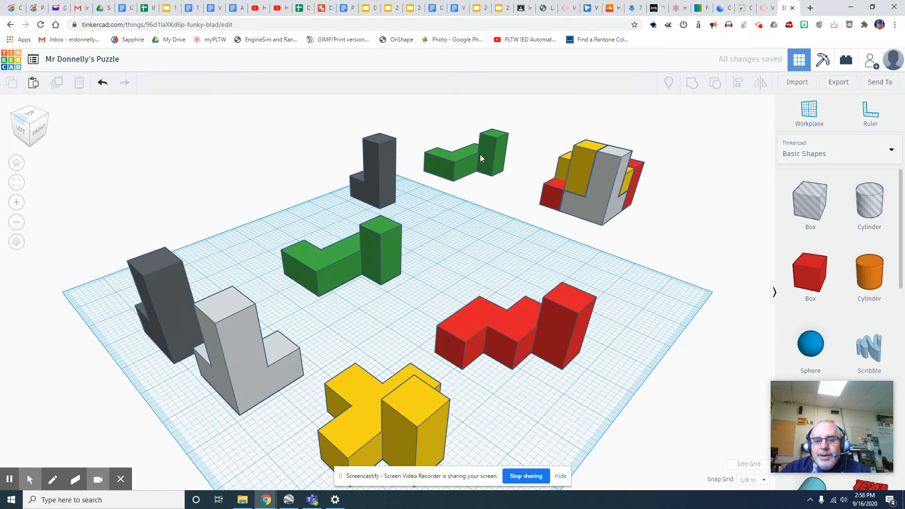
pyautogui.click(13, 119)
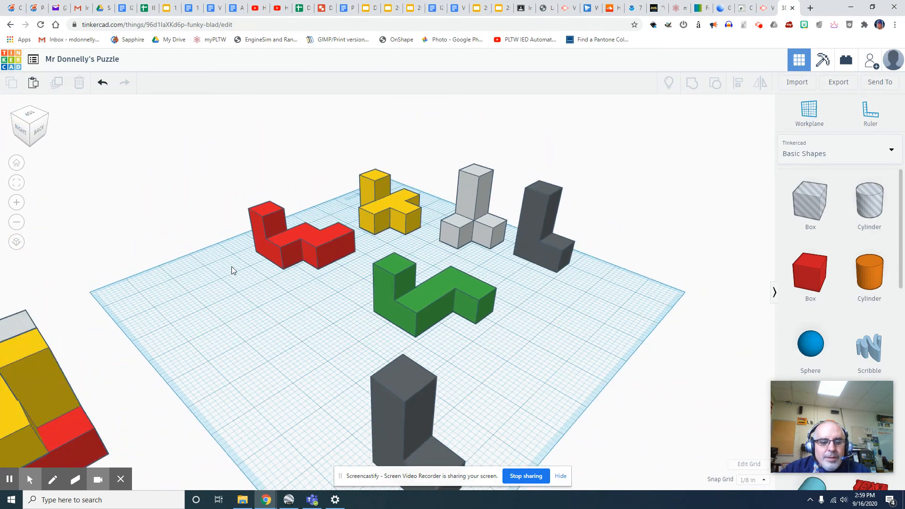
# - Rotate the copied green piece 90° and fit it onto the assembly, lifted ½
pyautogui.scroll(-3, 231, 266)
pyautogui.click(310, 419)
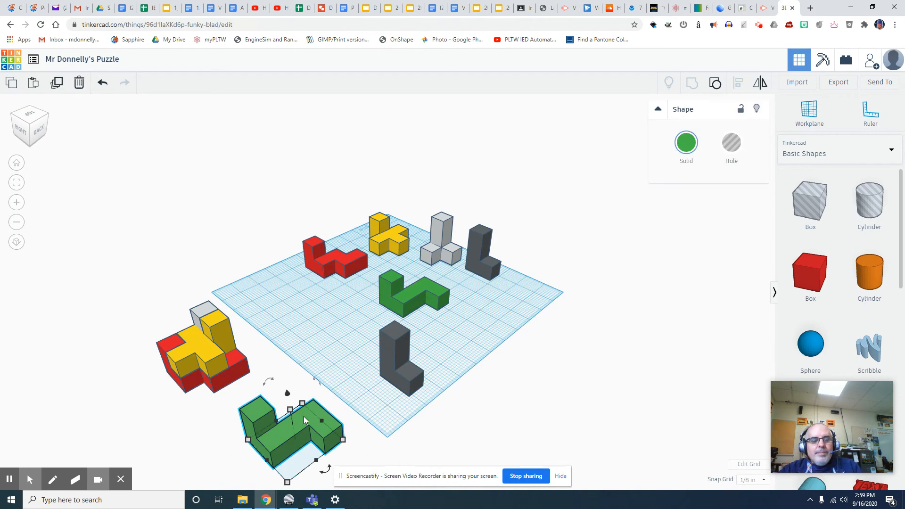
pyautogui.moveTo(268, 383); pyautogui.dragTo(283, 449)
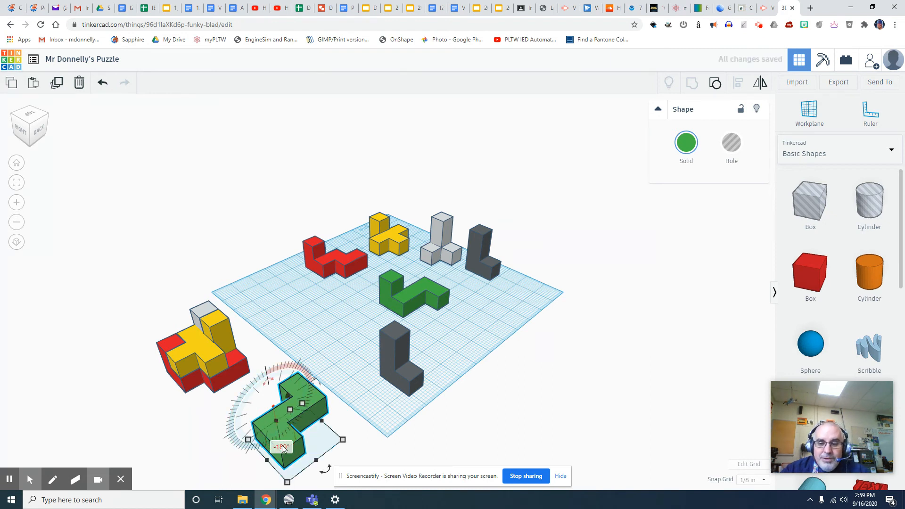
pyautogui.click(380, 454)
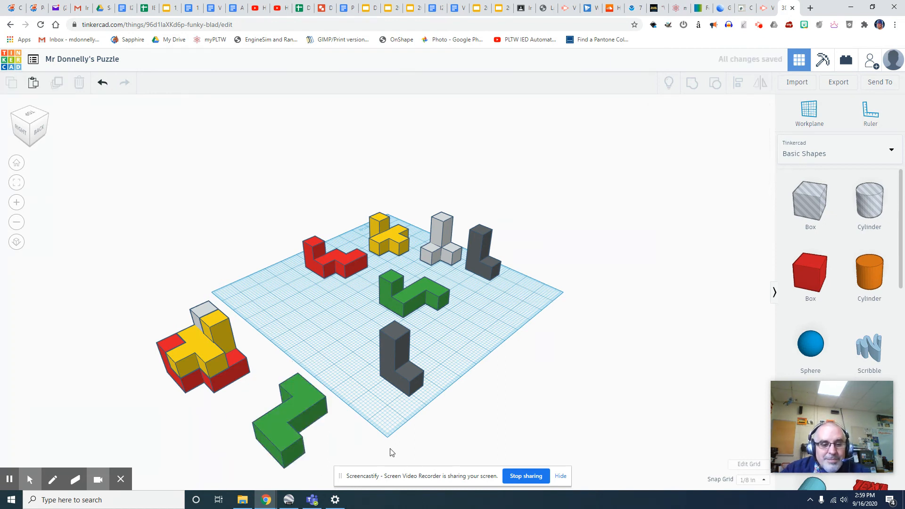
pyautogui.click(292, 432)
pyautogui.moveTo(324, 472); pyautogui.dragTo(273, 455)
pyautogui.click(370, 426)
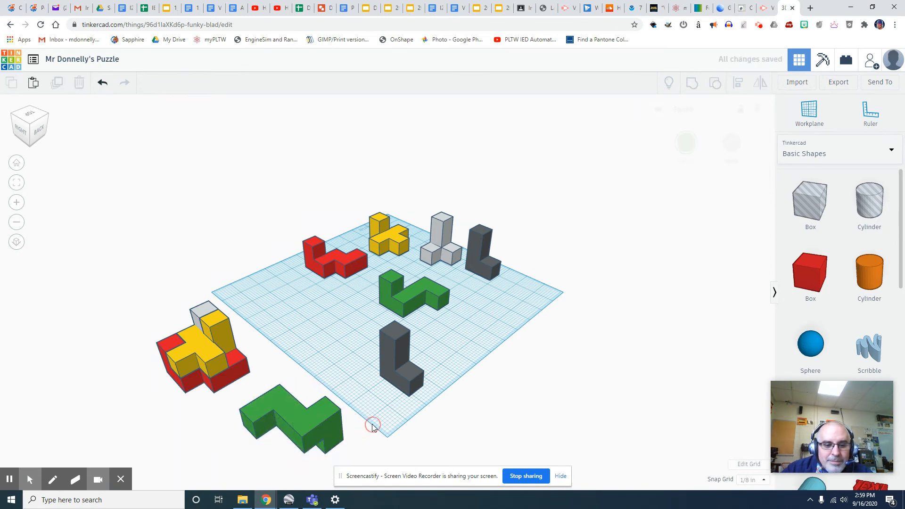
pyautogui.moveTo(334, 422); pyautogui.dragTo(234, 355)
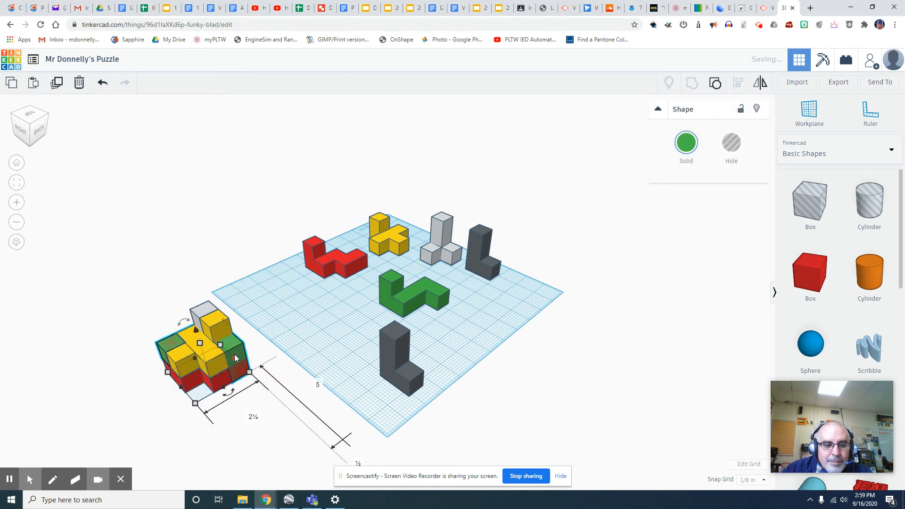
pyautogui.moveTo(196, 328); pyautogui.dragTo(191, 310)
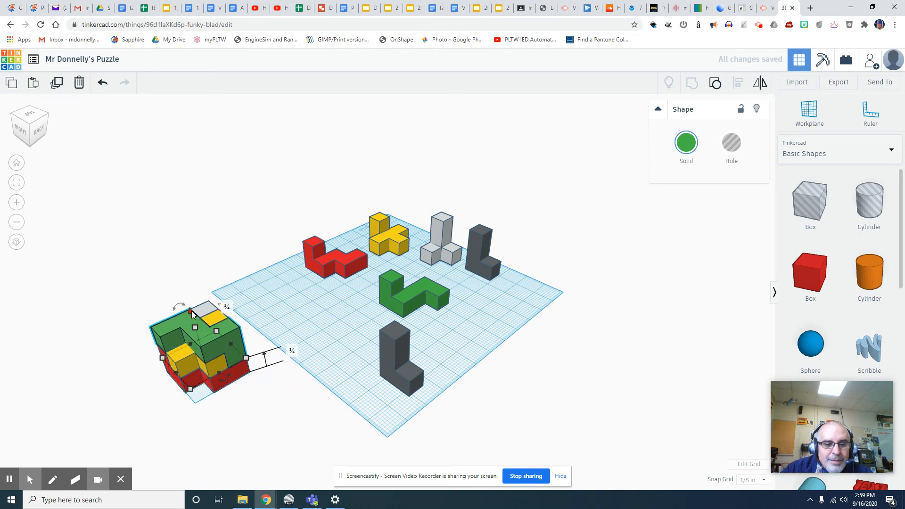
# - Rotate the dark grey L piece 180° and fit it into the cube, then select all five pieces
pyautogui.click(405, 364)
pyautogui.moveTo(385, 319); pyautogui.dragTo(384, 376)
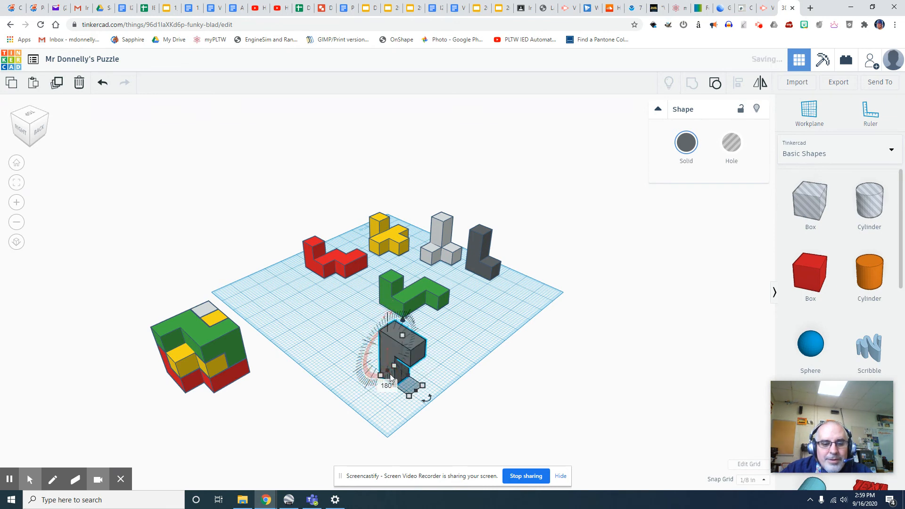
pyautogui.moveTo(426, 399); pyautogui.dragTo(377, 390)
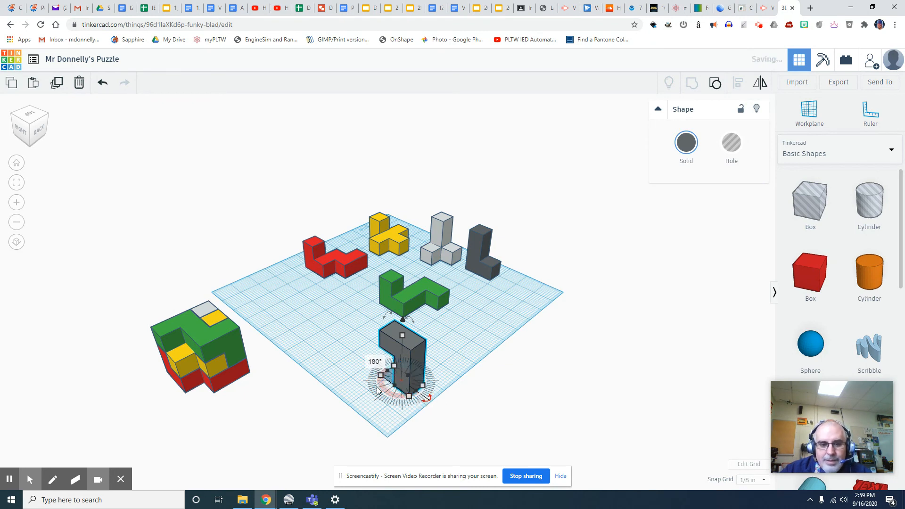
pyautogui.click(580, 413)
pyautogui.click(395, 336)
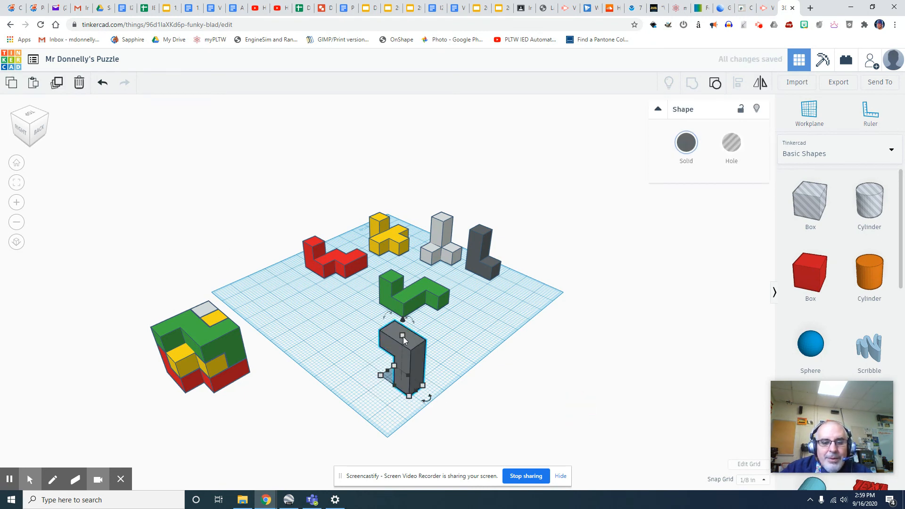
pyautogui.moveTo(380, 348); pyautogui.dragTo(183, 345)
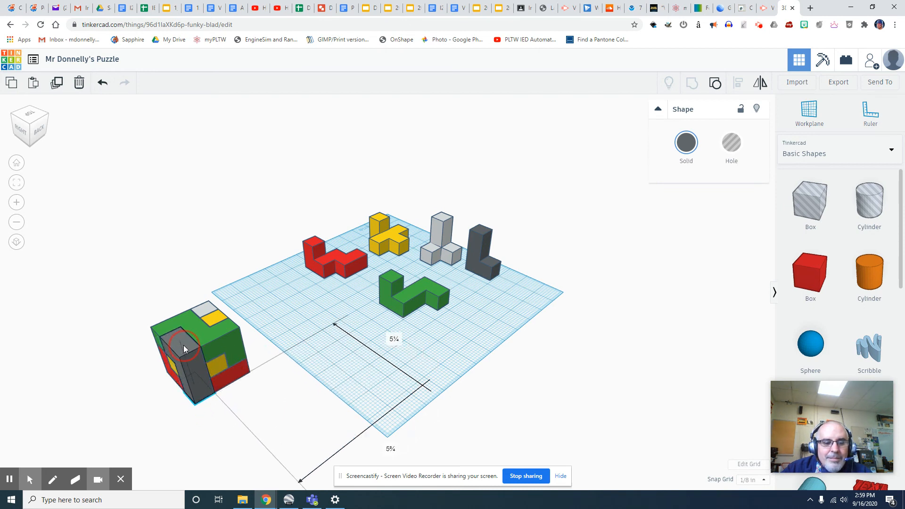
pyautogui.click(159, 406)
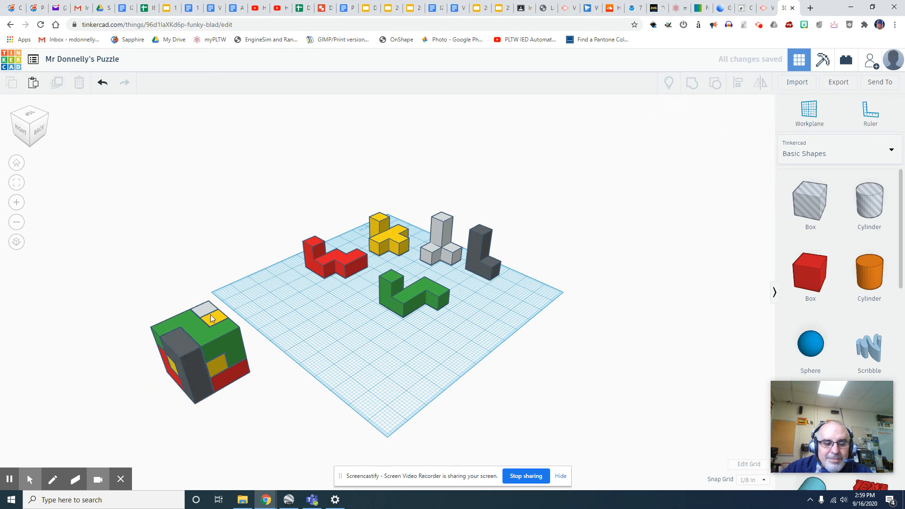
pyautogui.moveTo(95, 295); pyautogui.dragTo(285, 422)
# - Drag the assembled cube onto the workplane beside the originals and view it from the front-right corner
pyautogui.moveTo(259, 341); pyautogui.dragTo(356, 310)
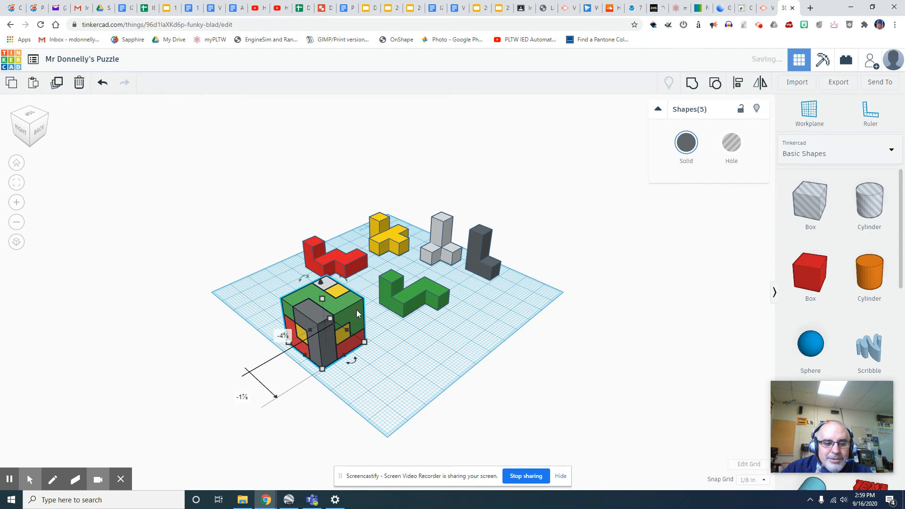
pyautogui.click(14, 114)
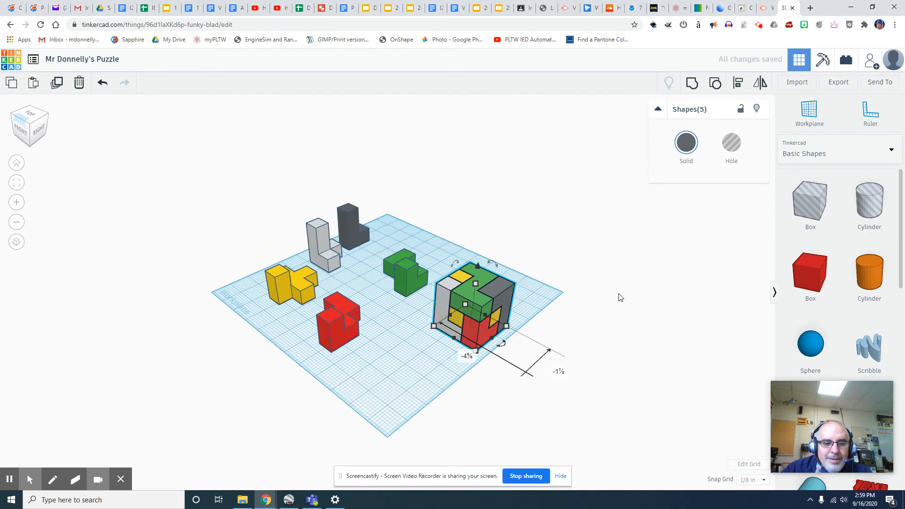
pyautogui.scroll(5, 526, 316)
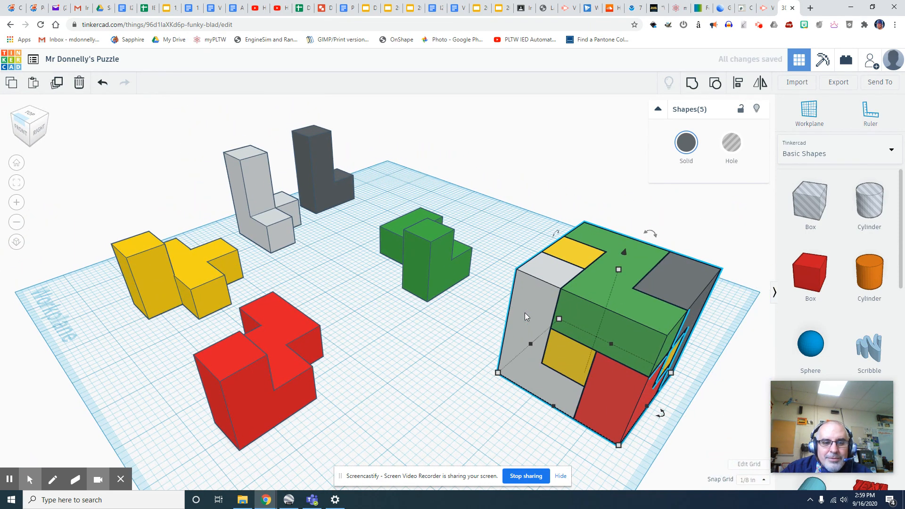